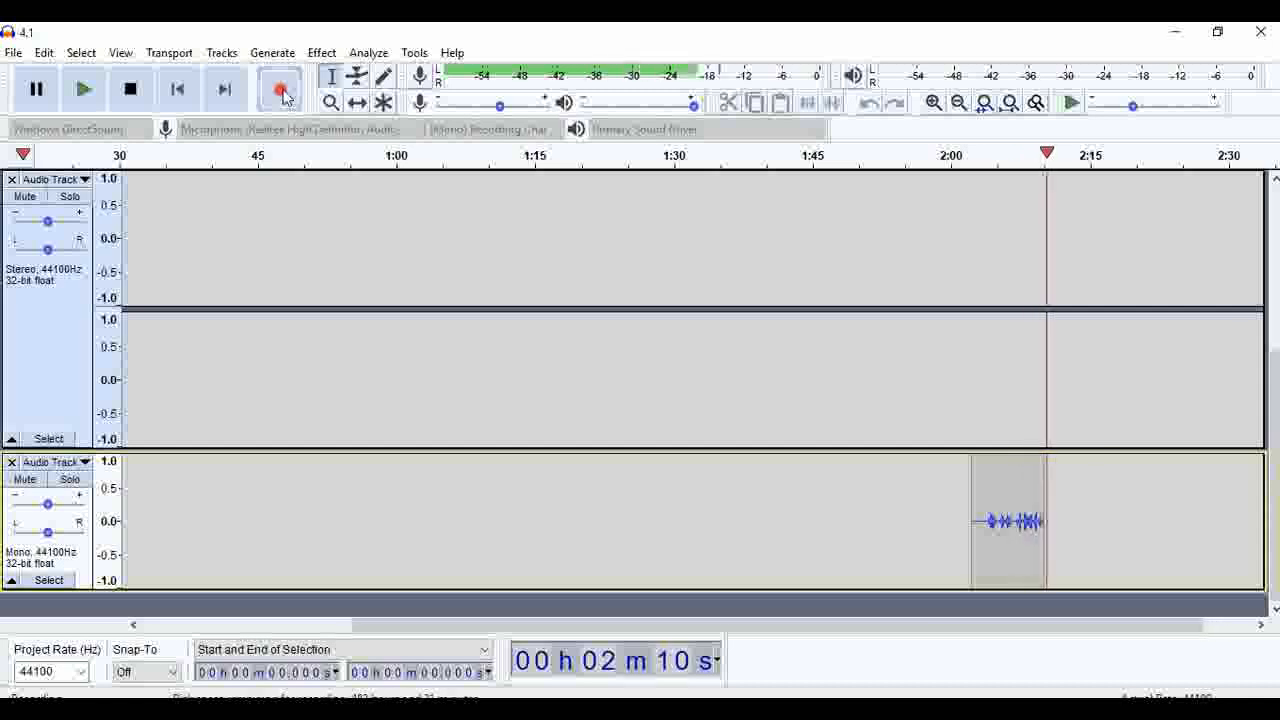
# Stop the voice recording and play the project from the beginning.
pyautogui.click(130, 92)
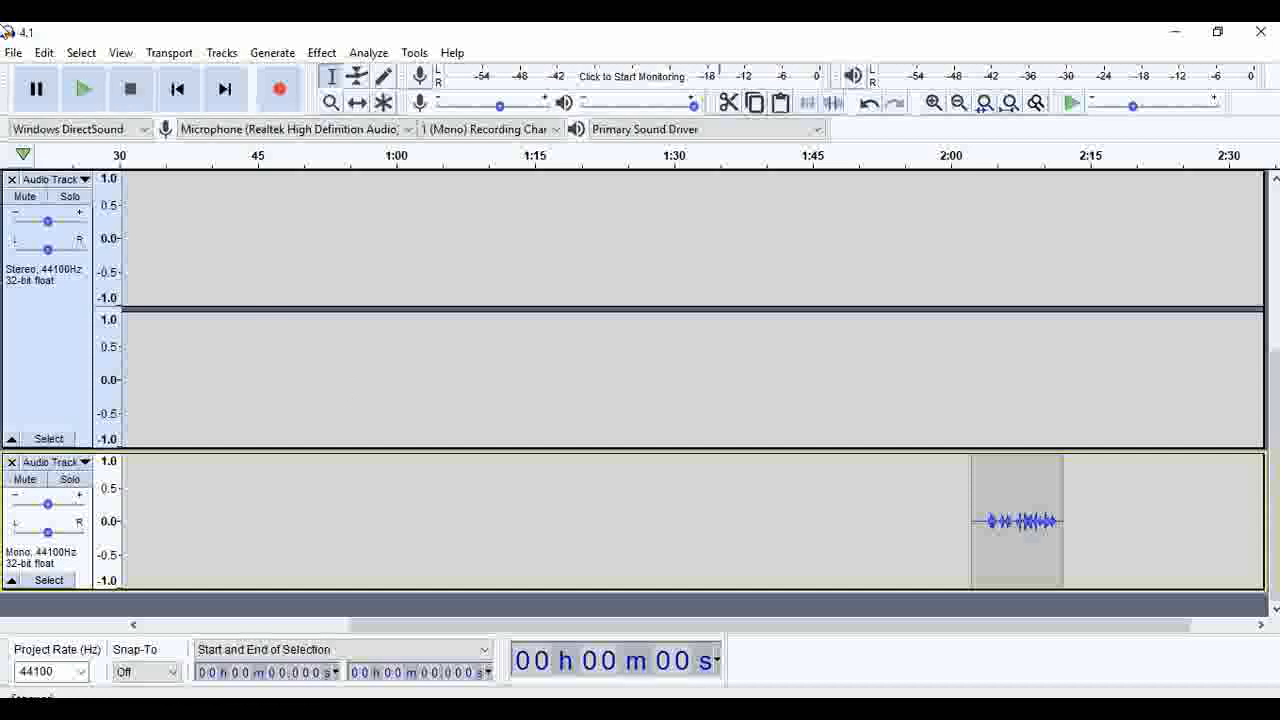
pyautogui.click(83, 90)
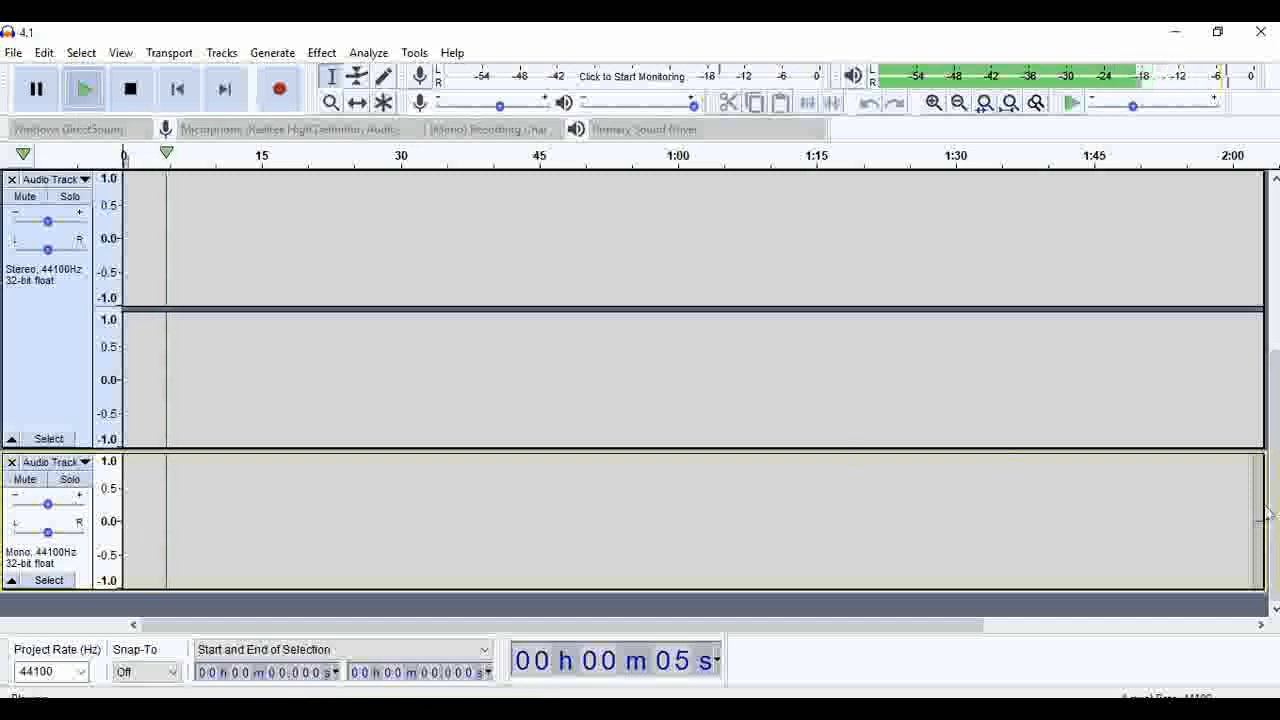
pyautogui.moveTo(1275, 497); pyautogui.dragTo(1277, 329)
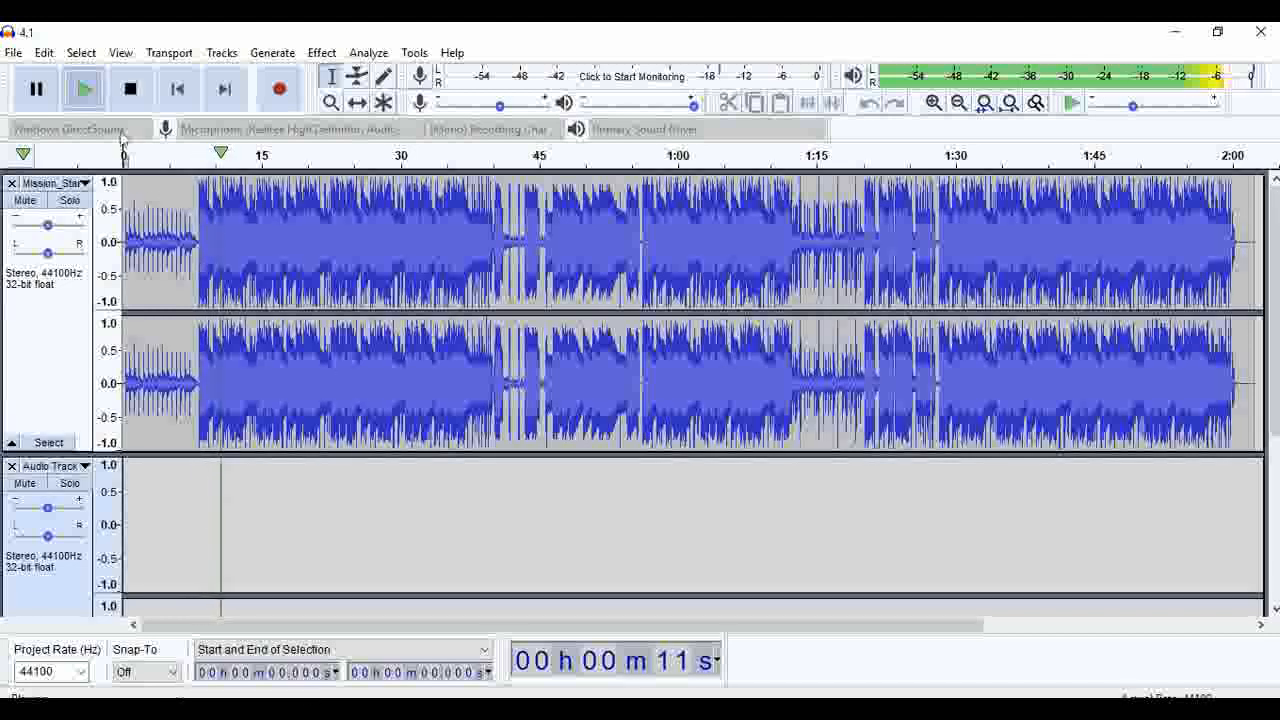
pyautogui.click(130, 90)
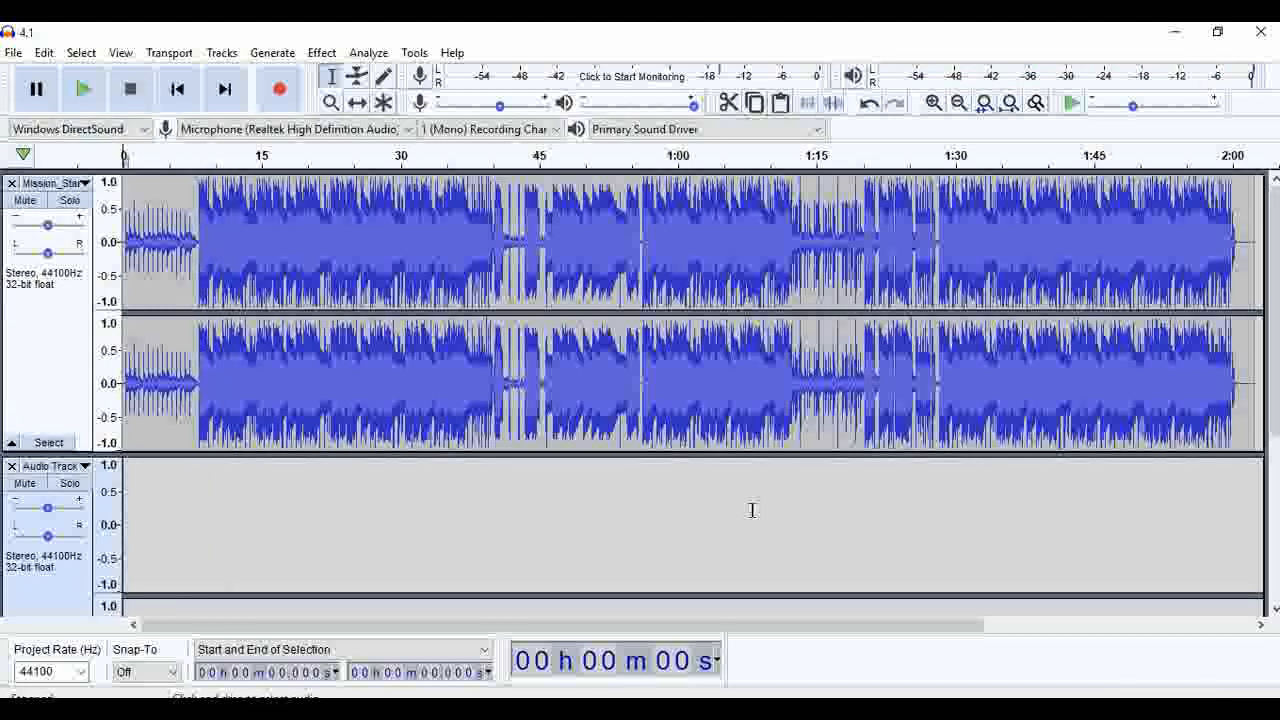
# Remove the recorded mono track and the empty stereo track, keeping only the music track.
pyautogui.hotkey('ctrl', 'shift', 'n')
pyautogui.scroll(-1, 752, 510)
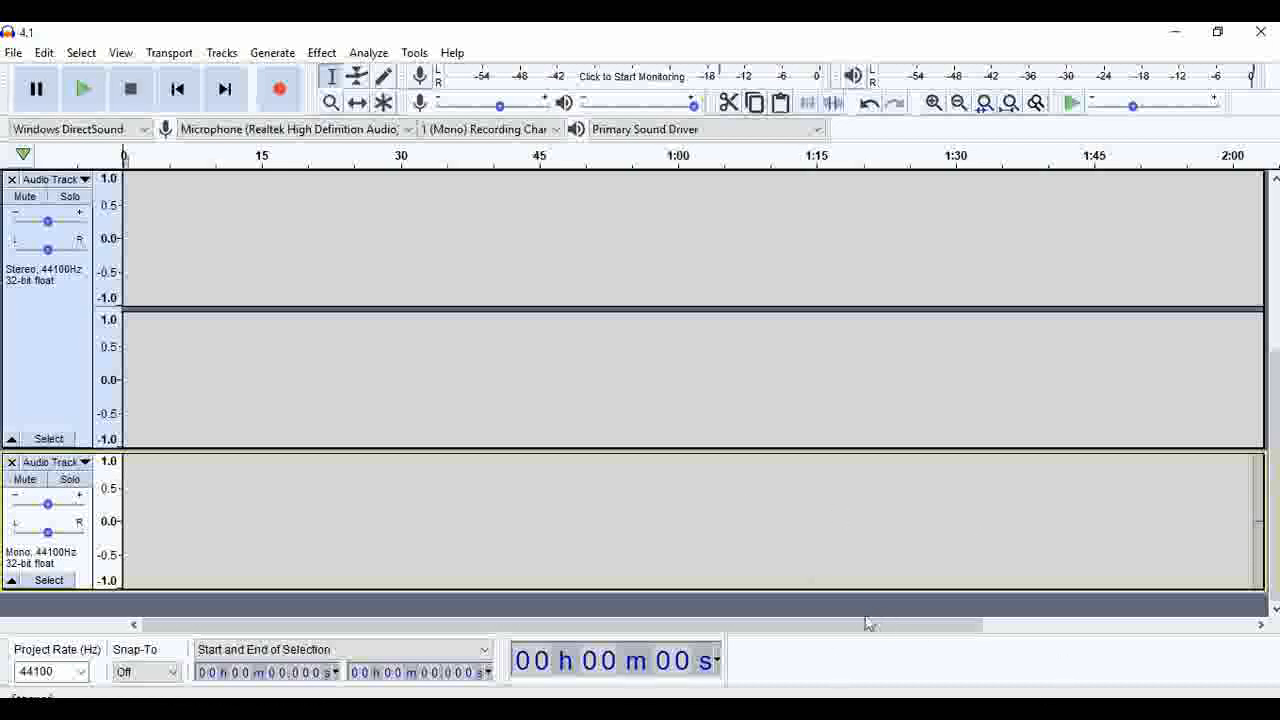
pyautogui.moveTo(871, 628); pyautogui.dragTo(1157, 674)
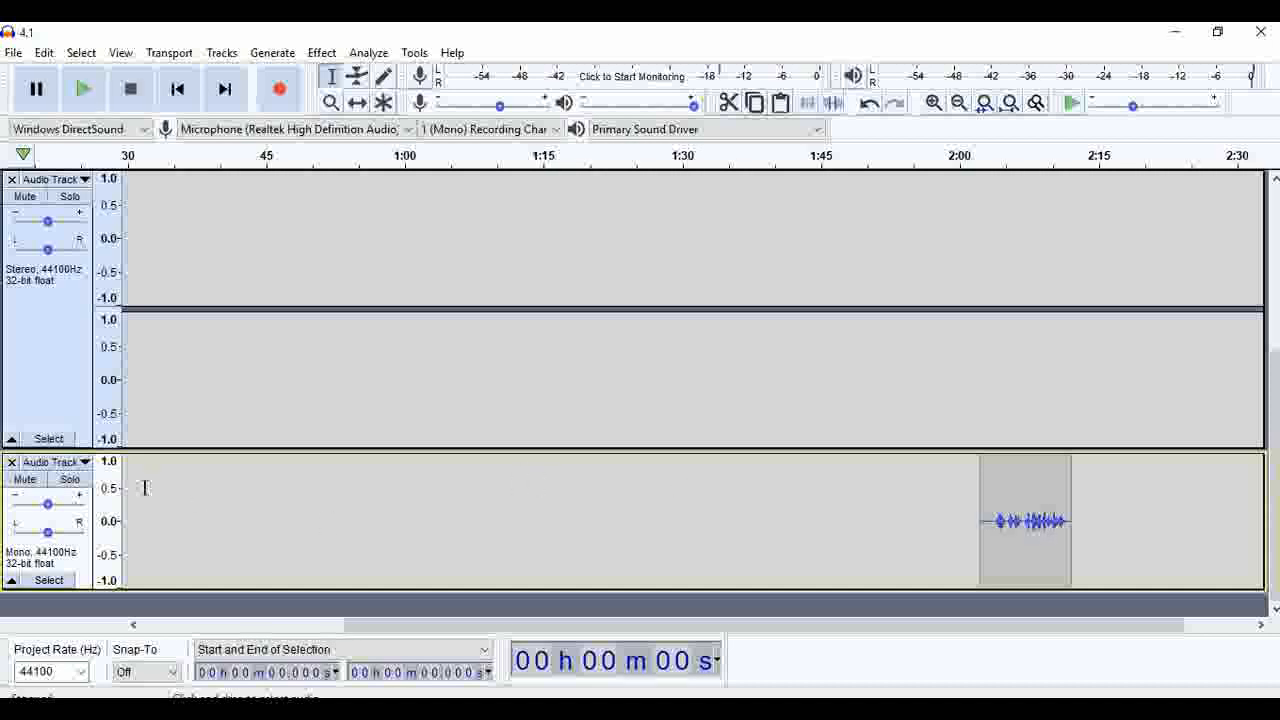
pyautogui.click(11, 463)
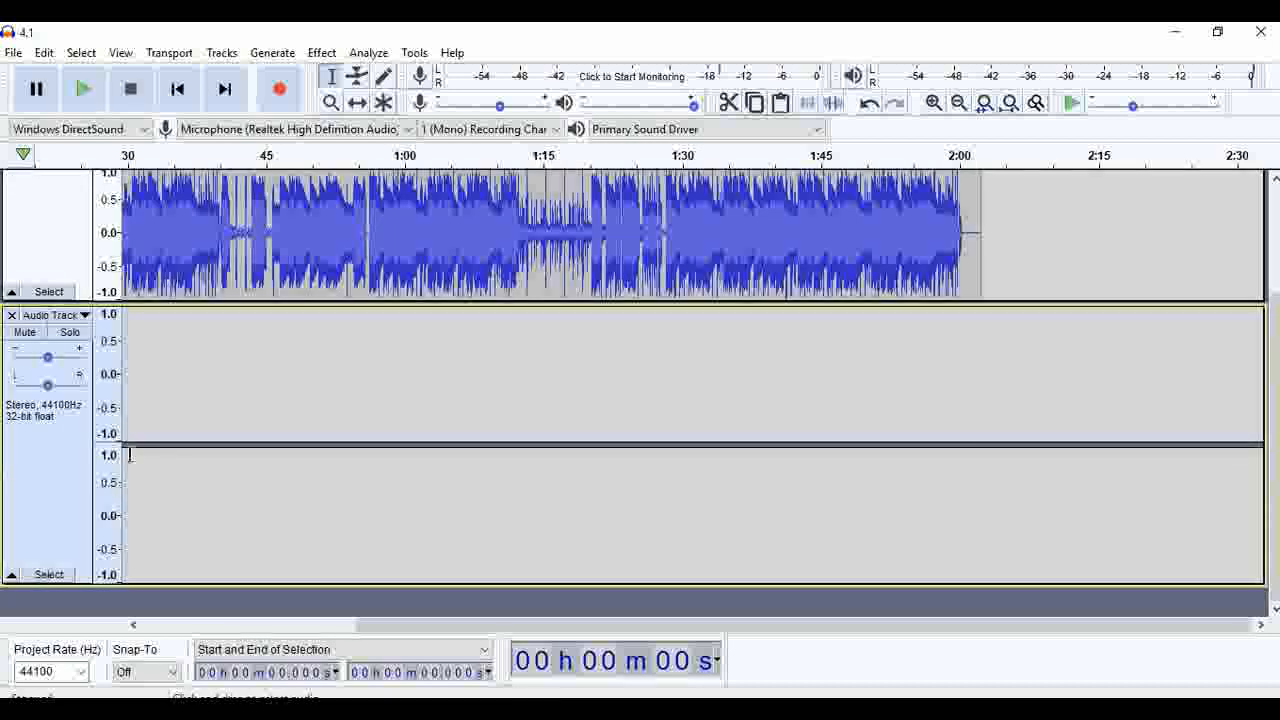
pyautogui.scroll(1, 183, 448)
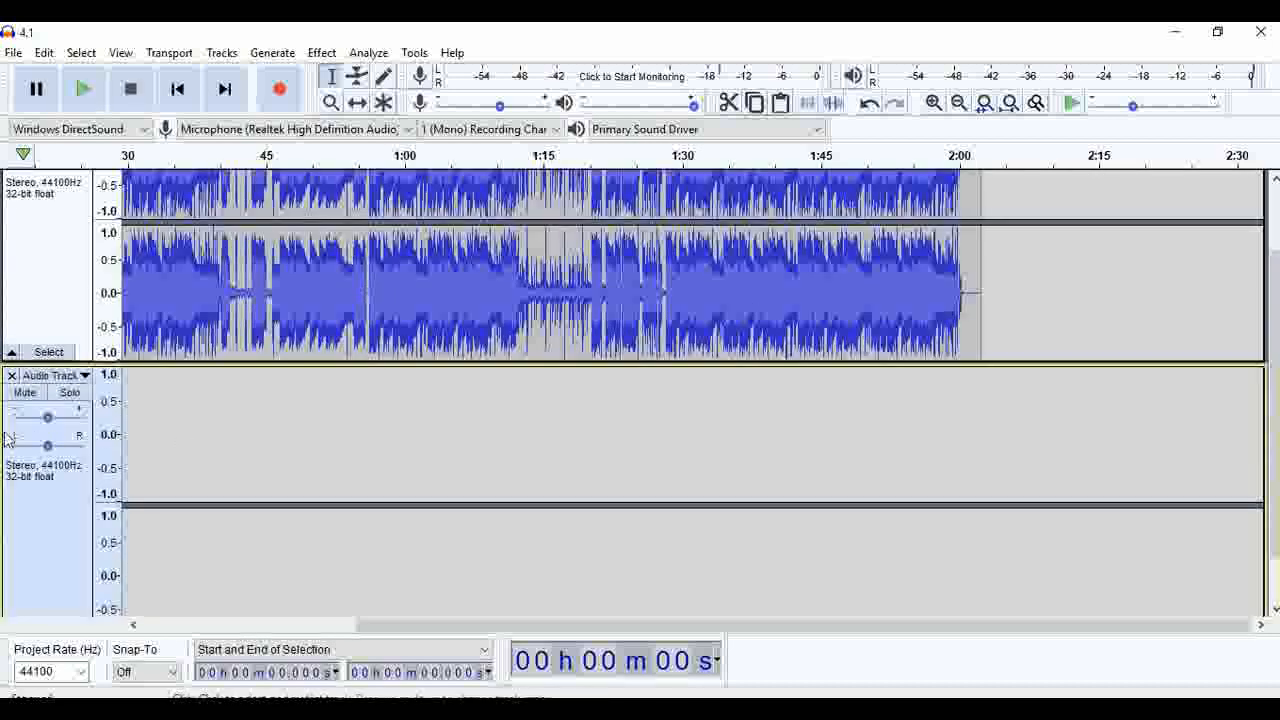
pyautogui.click(11, 375)
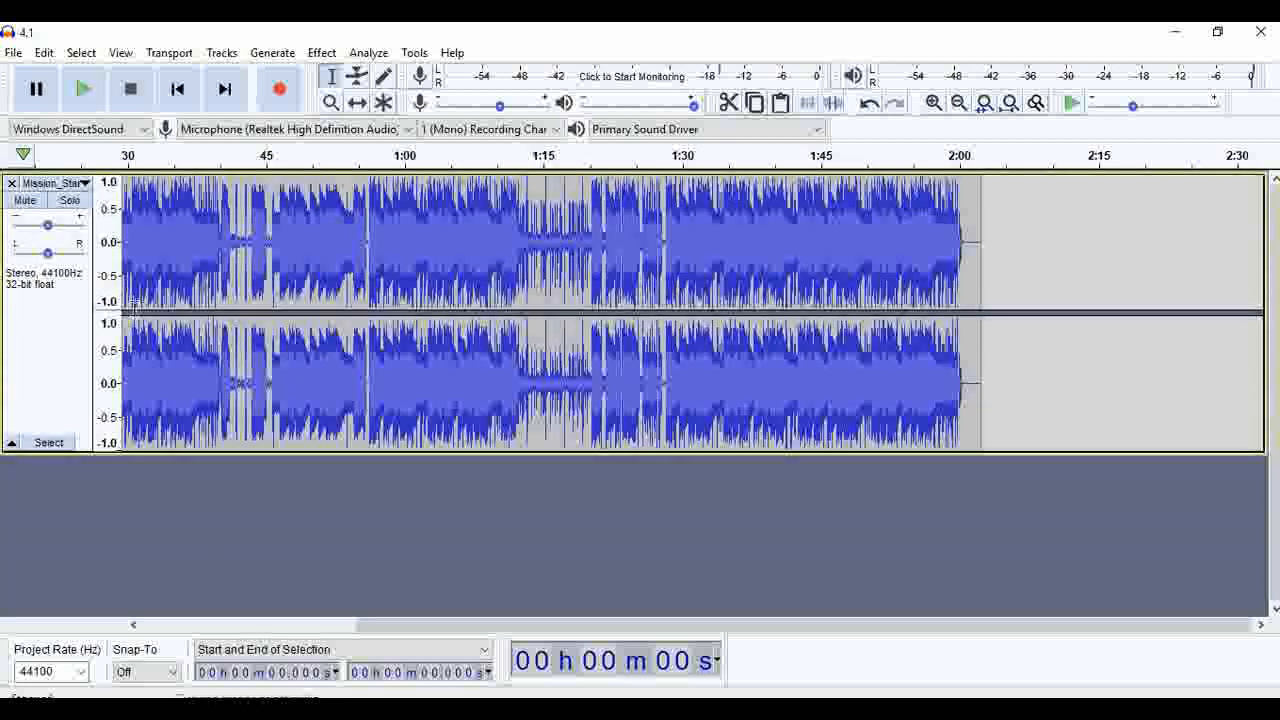
# Add an empty stereo track below the music track.
pyautogui.click(220, 53)
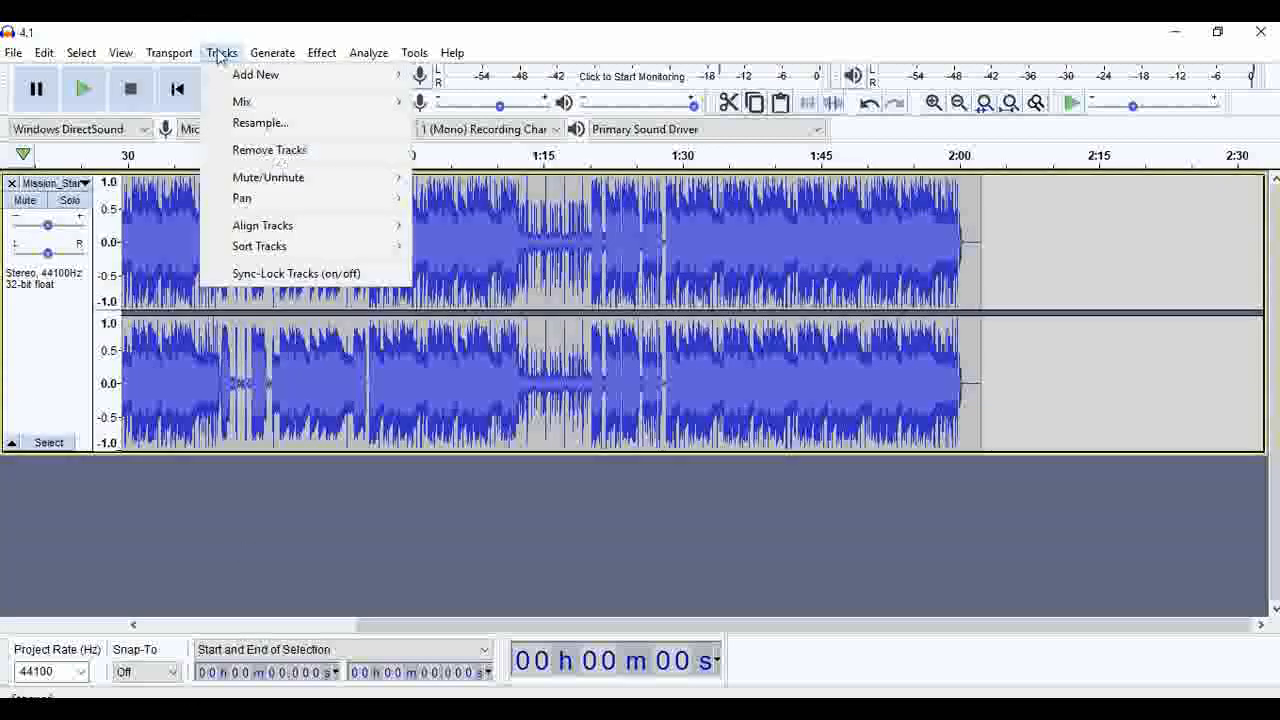
pyautogui.moveTo(336, 84)
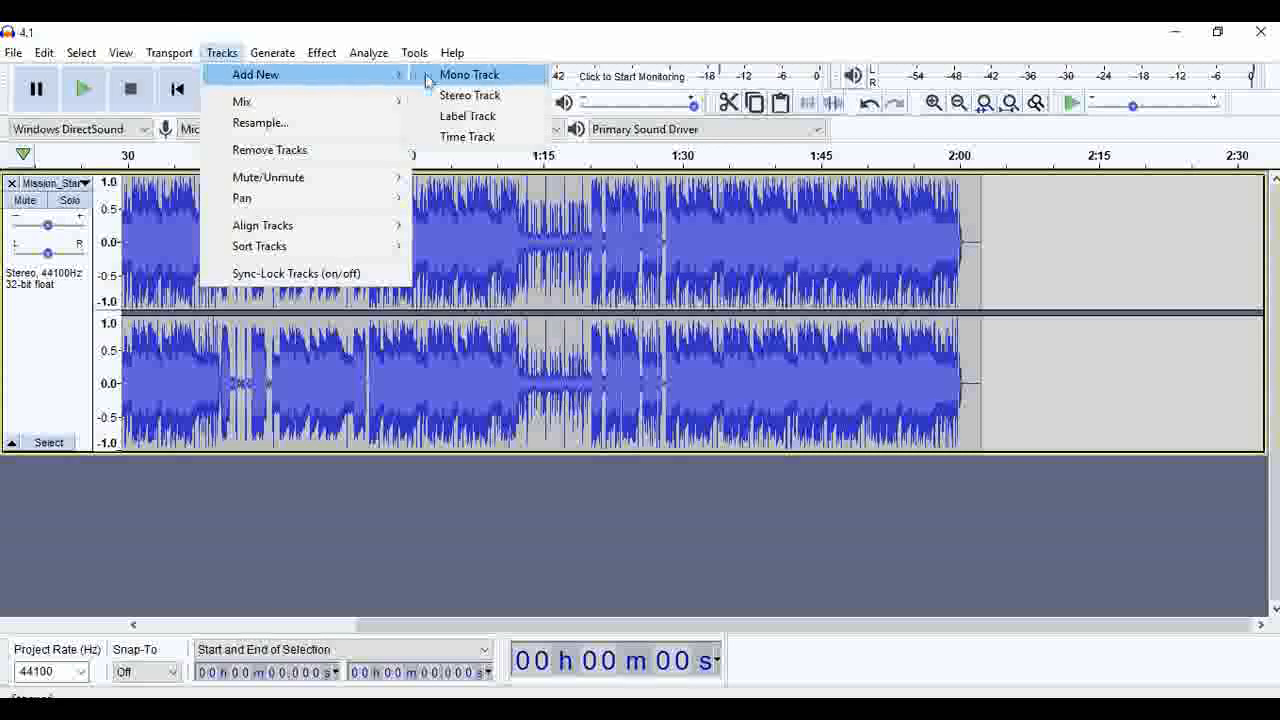
pyautogui.click(452, 97)
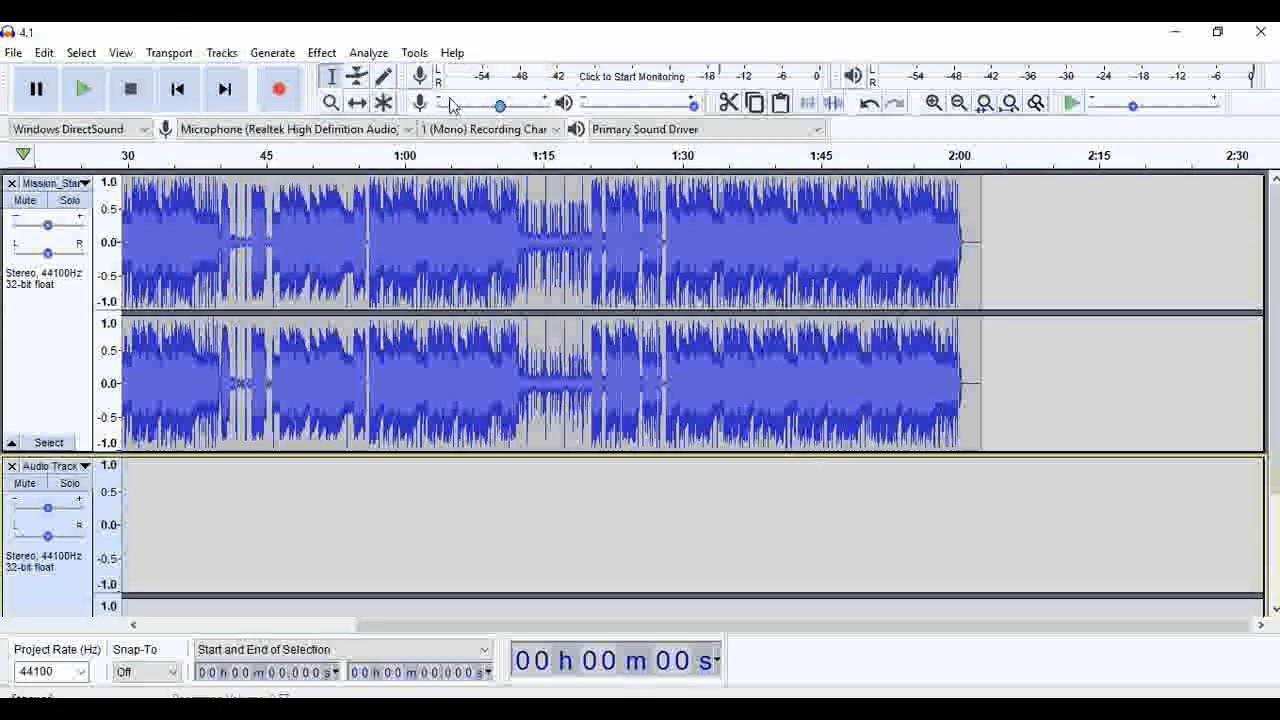
# Place the cursor at 31.467 s and record a voice clip about 9 seconds long.
pyautogui.click(140, 491)
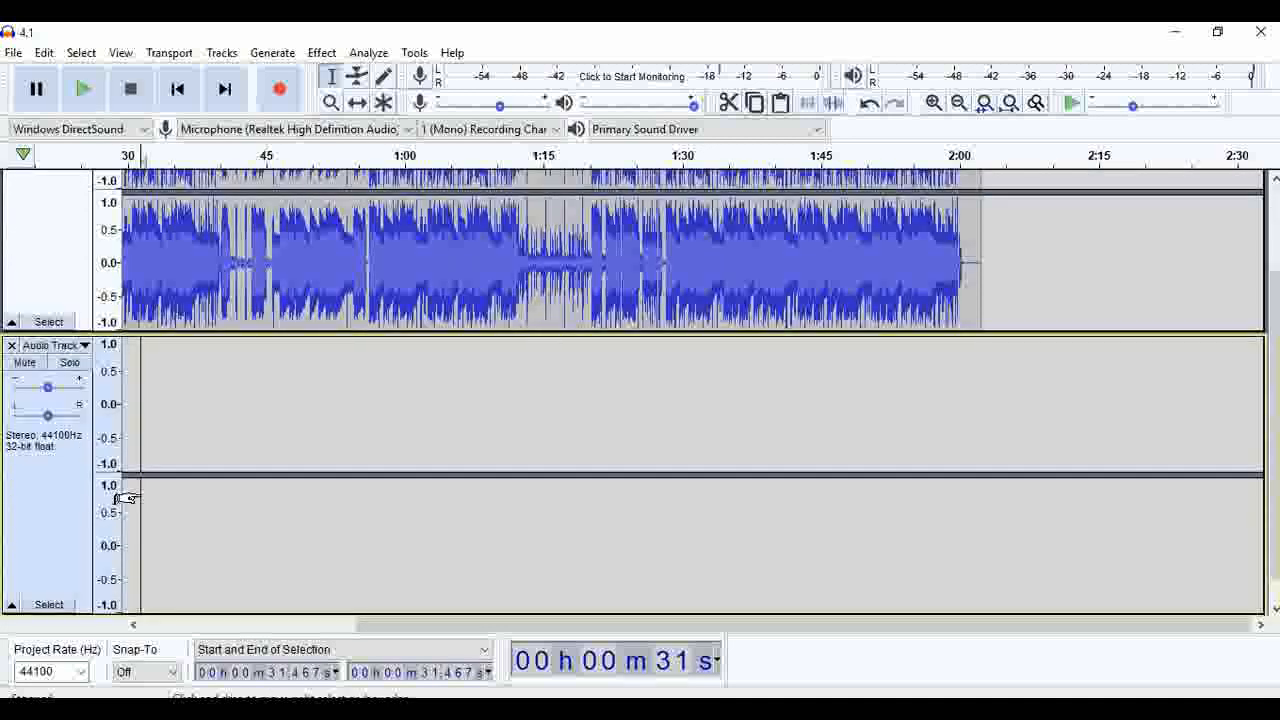
pyautogui.click(280, 93)
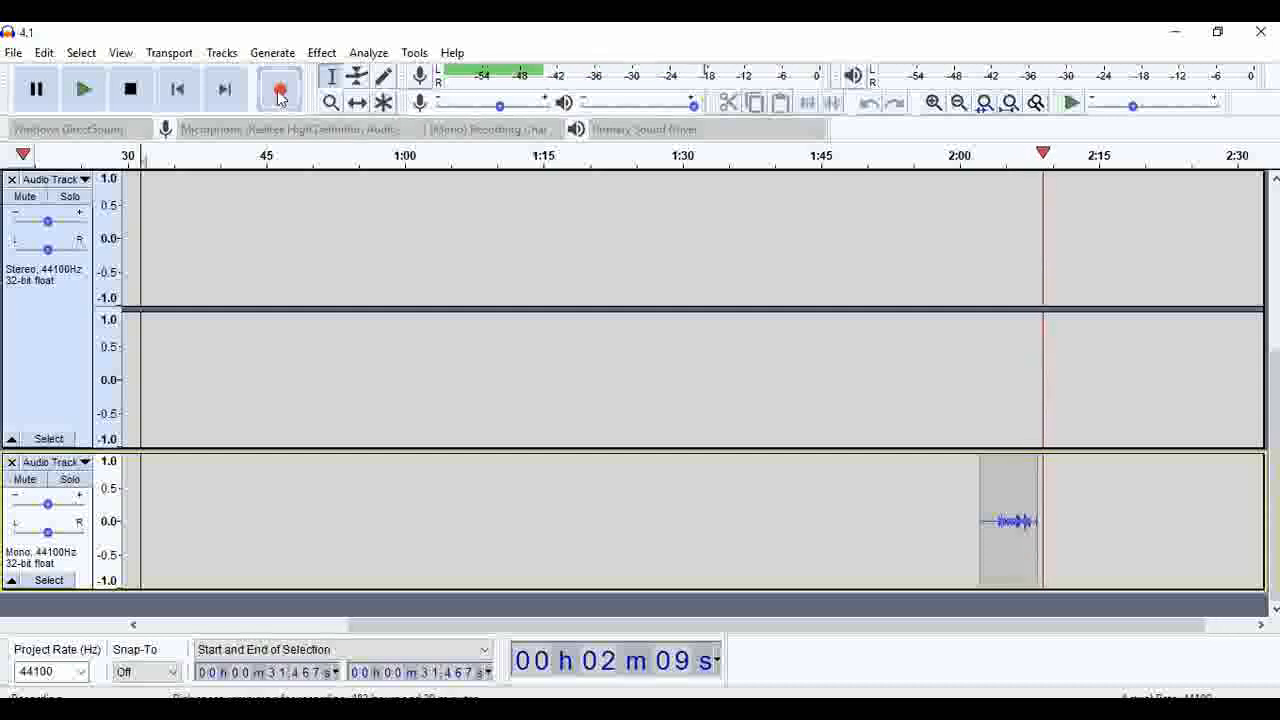
pyautogui.click(131, 90)
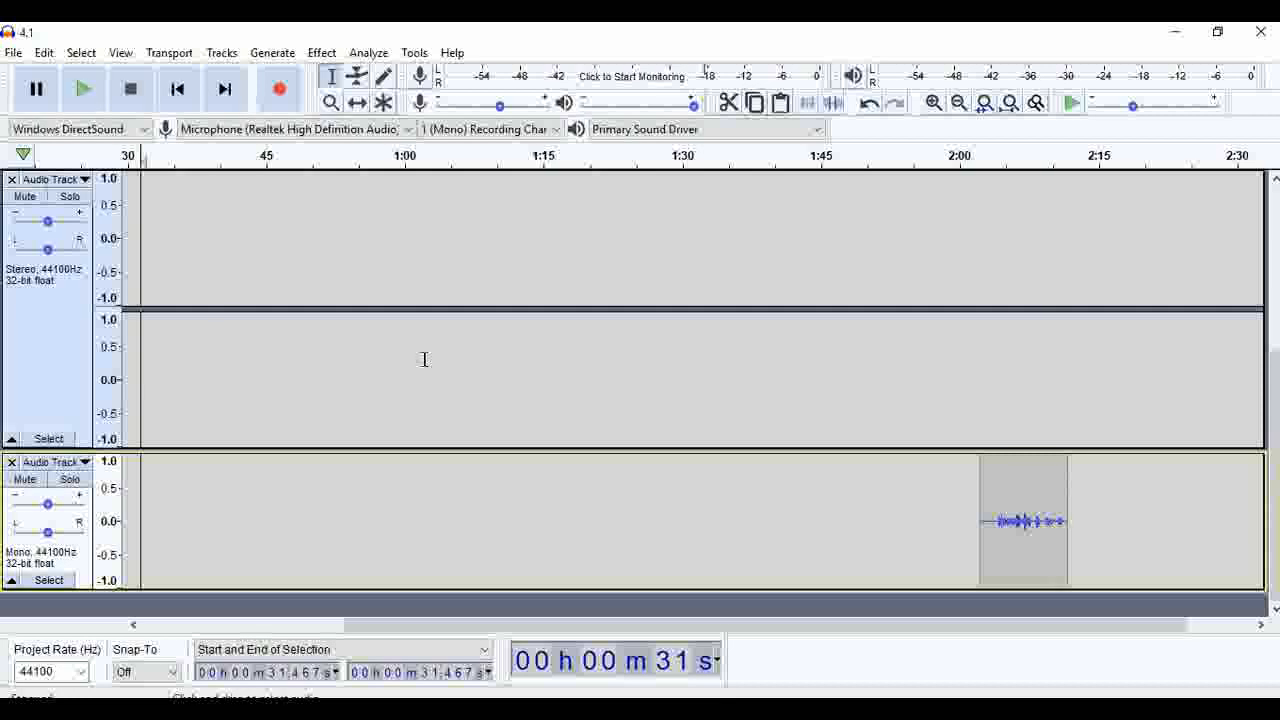
# Use the Time Shift tool to move the voice clip's start to about 34 s, and play back the mix.
pyautogui.moveTo(1275, 496)
pyautogui.mouseDown()
pyautogui.moveTo(1274, 340)
pyautogui.moveTo(1270, 496)
pyautogui.mouseUp()
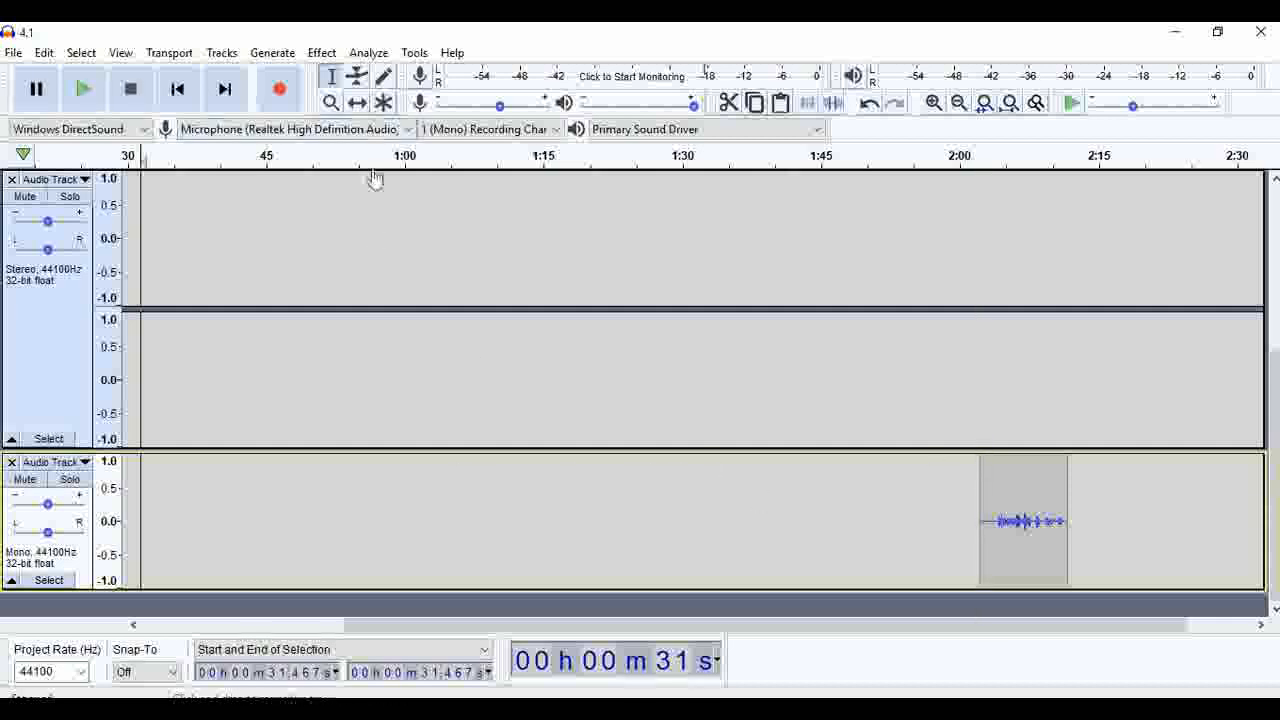
pyautogui.click(359, 104)
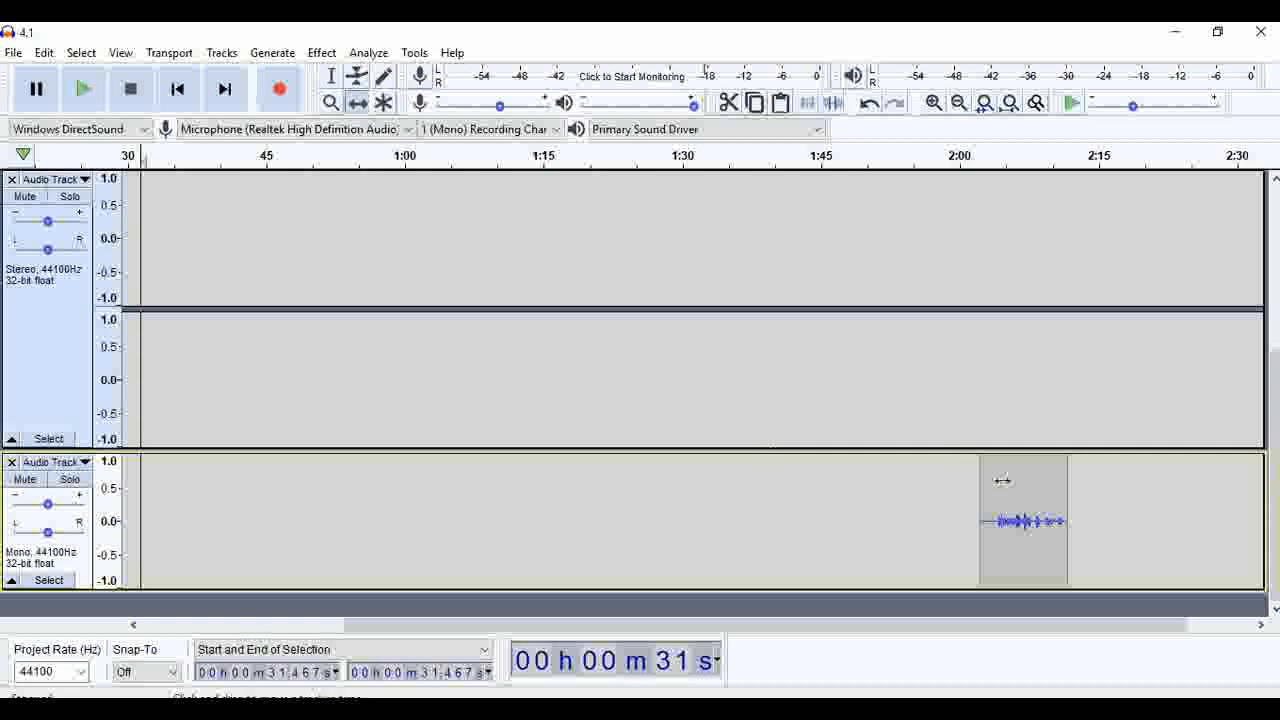
pyautogui.moveTo(1004, 480); pyautogui.dragTo(200, 475)
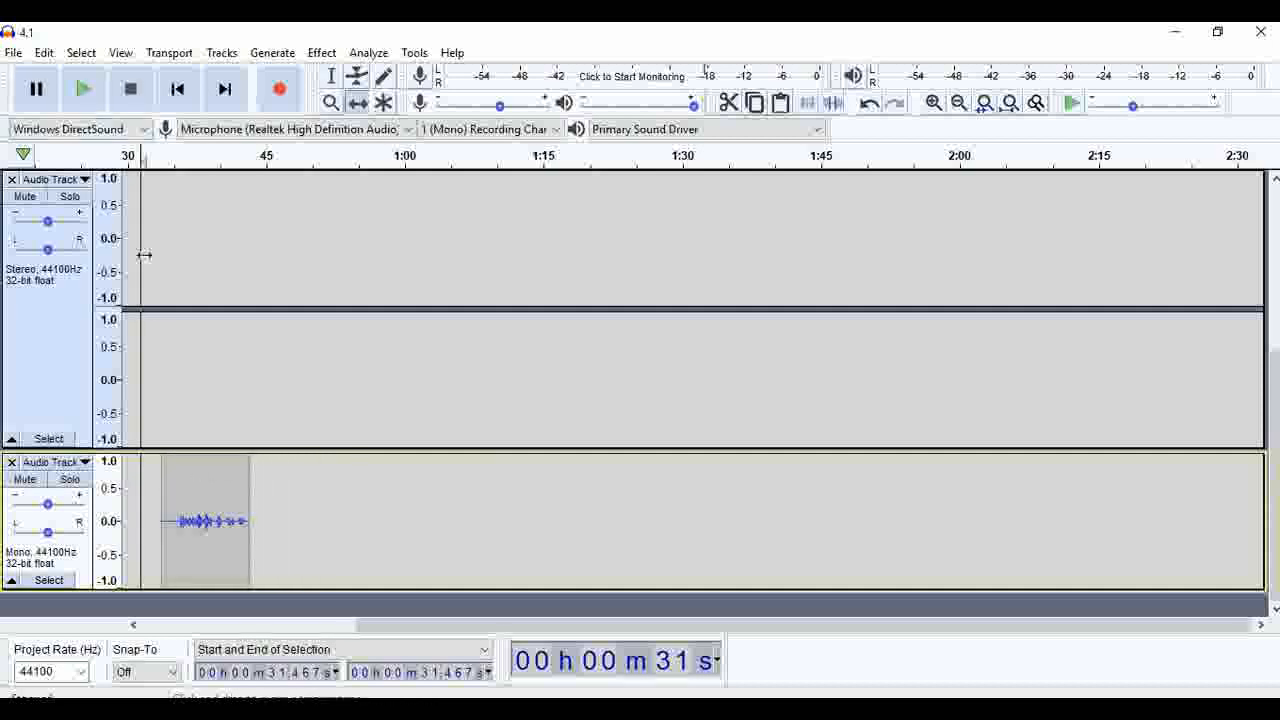
pyautogui.click(84, 90)
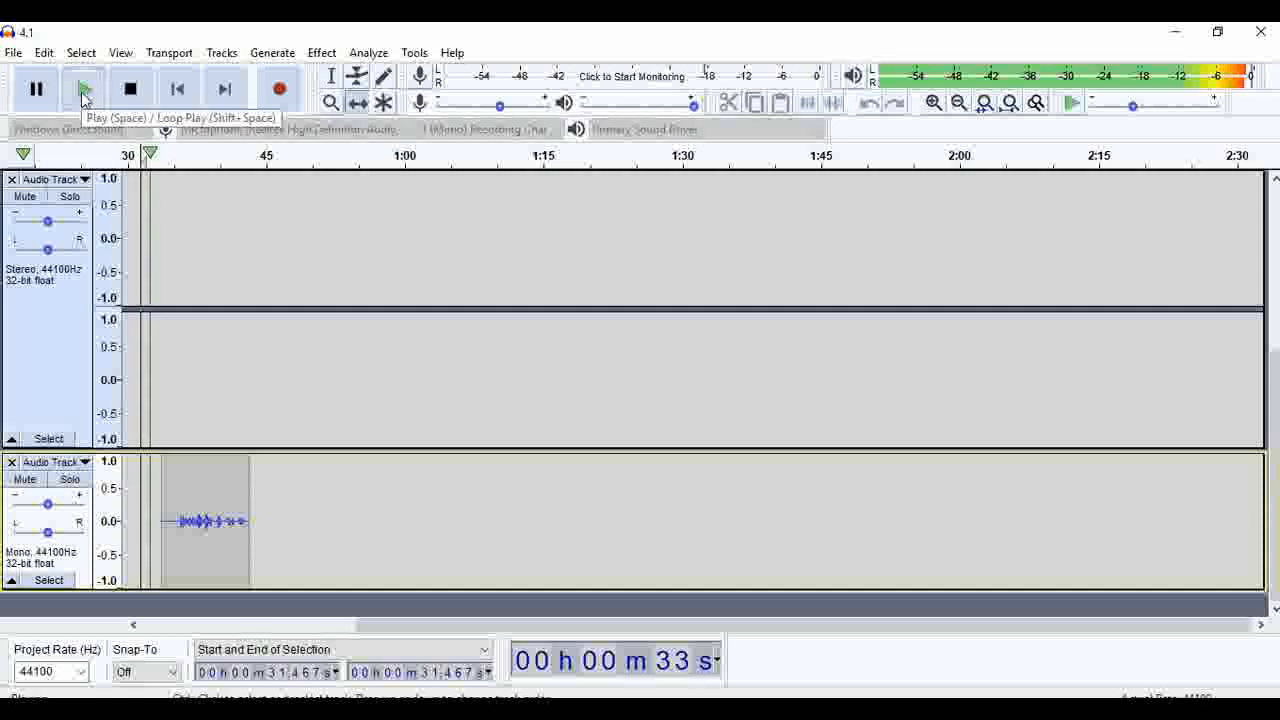
pyautogui.click(126, 94)
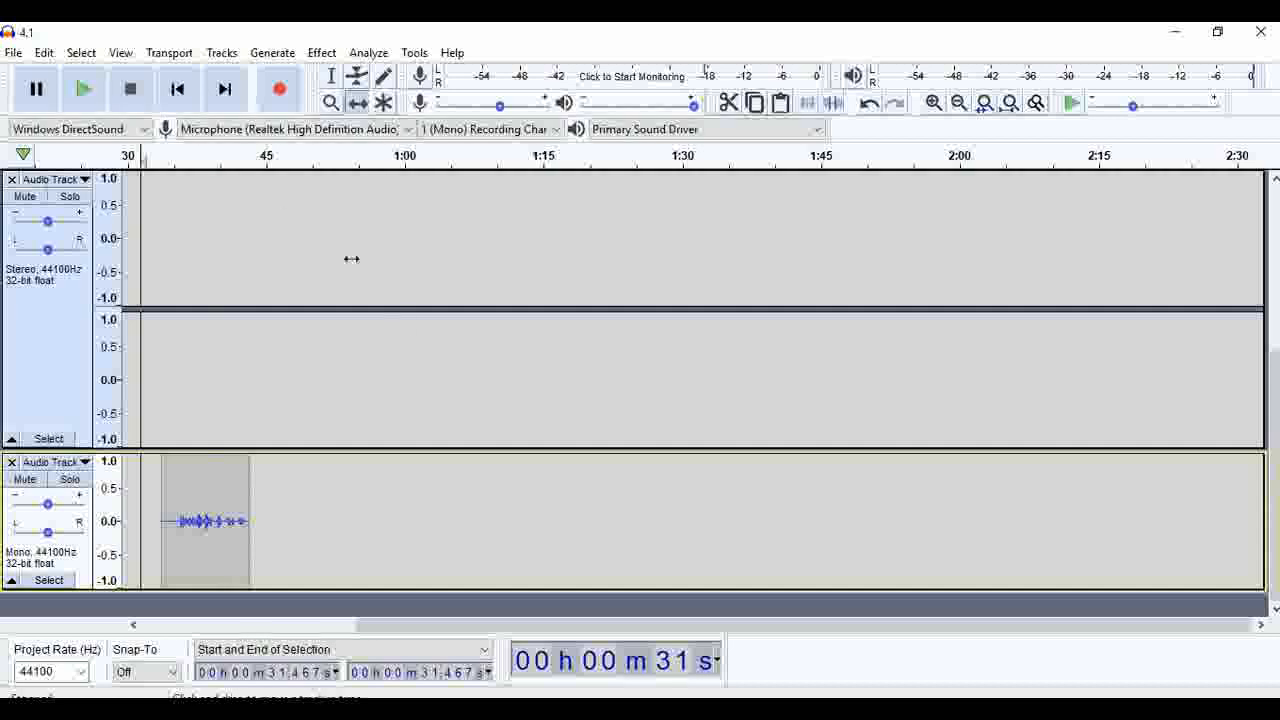
# Remove the empty stereo track between the music and the voice recording.
pyautogui.scroll(5, 385, 314)
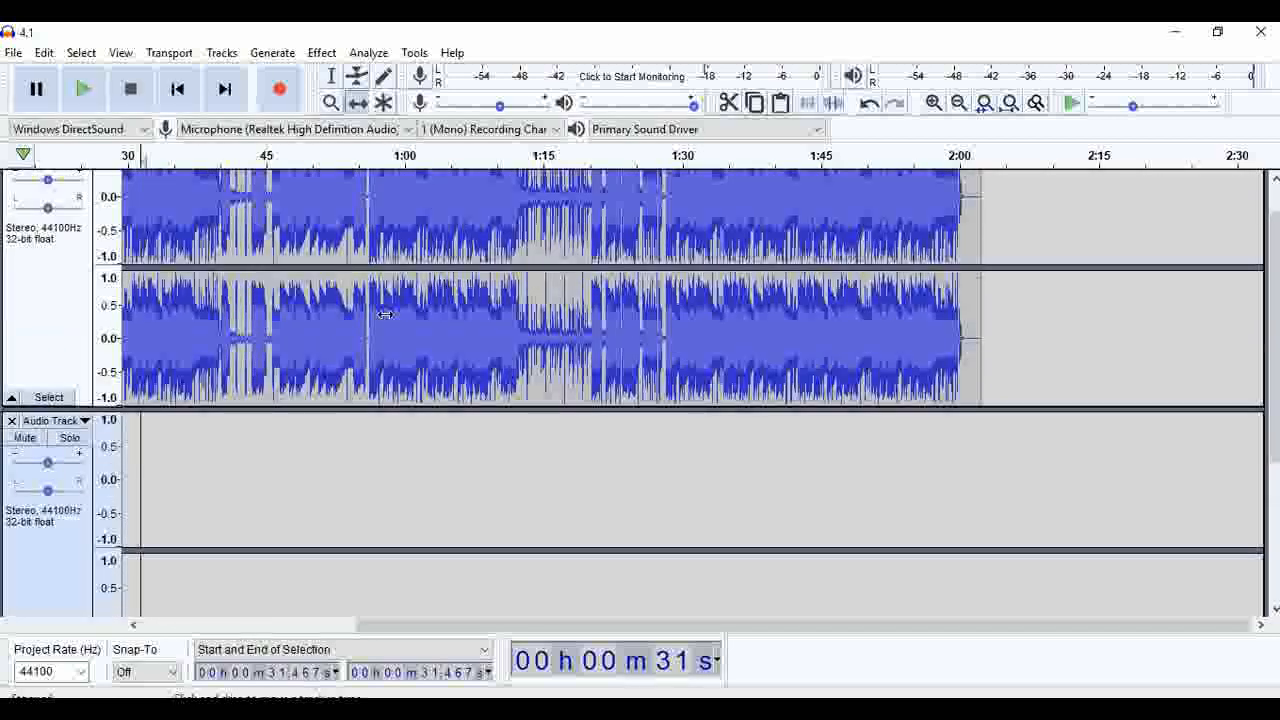
pyautogui.scroll(-4, 385, 314)
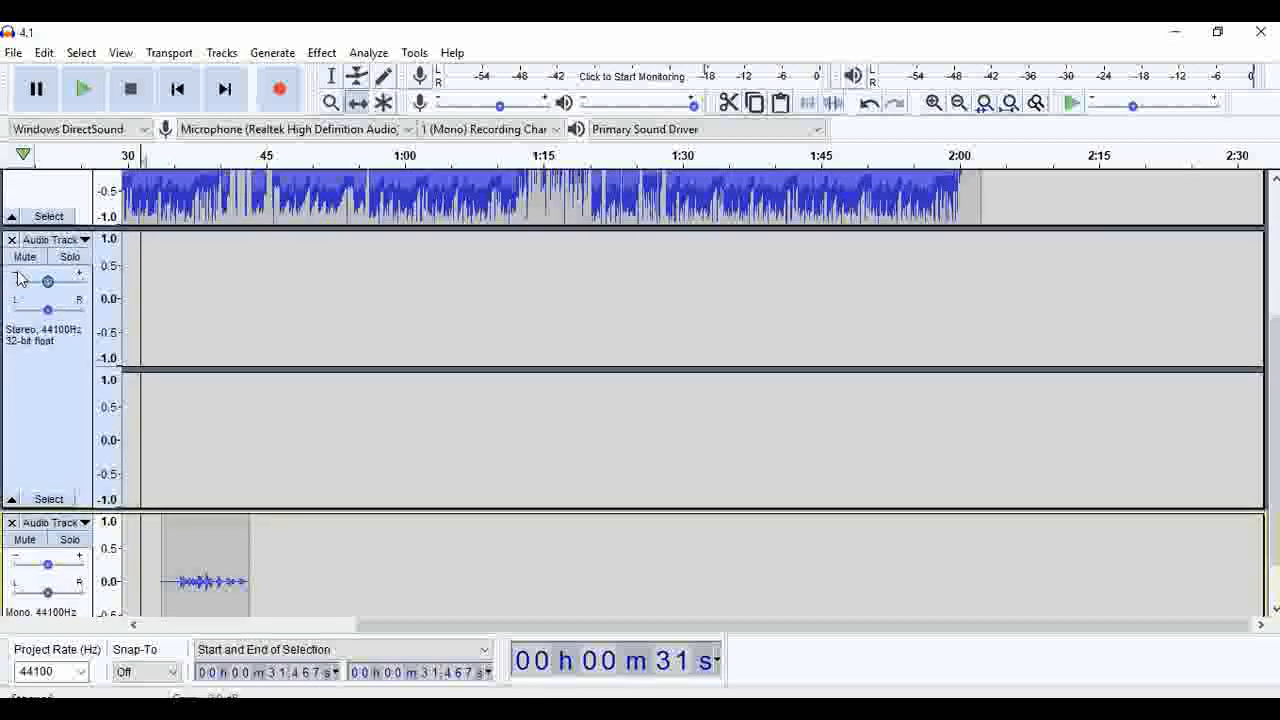
pyautogui.click(11, 240)
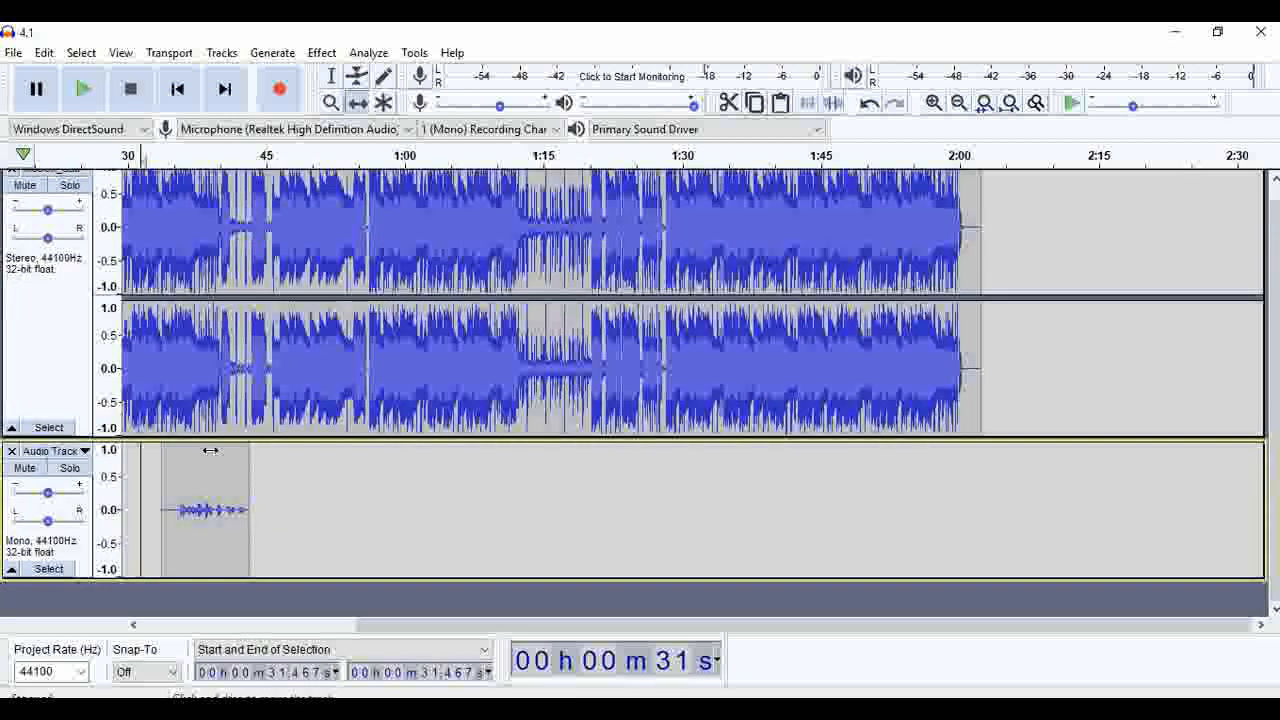
# Lower the music track's gain below -15 dB with a pan to the left, and play back the mix from the cursor.
pyautogui.moveTo(48, 212); pyautogui.dragTo(29, 219)
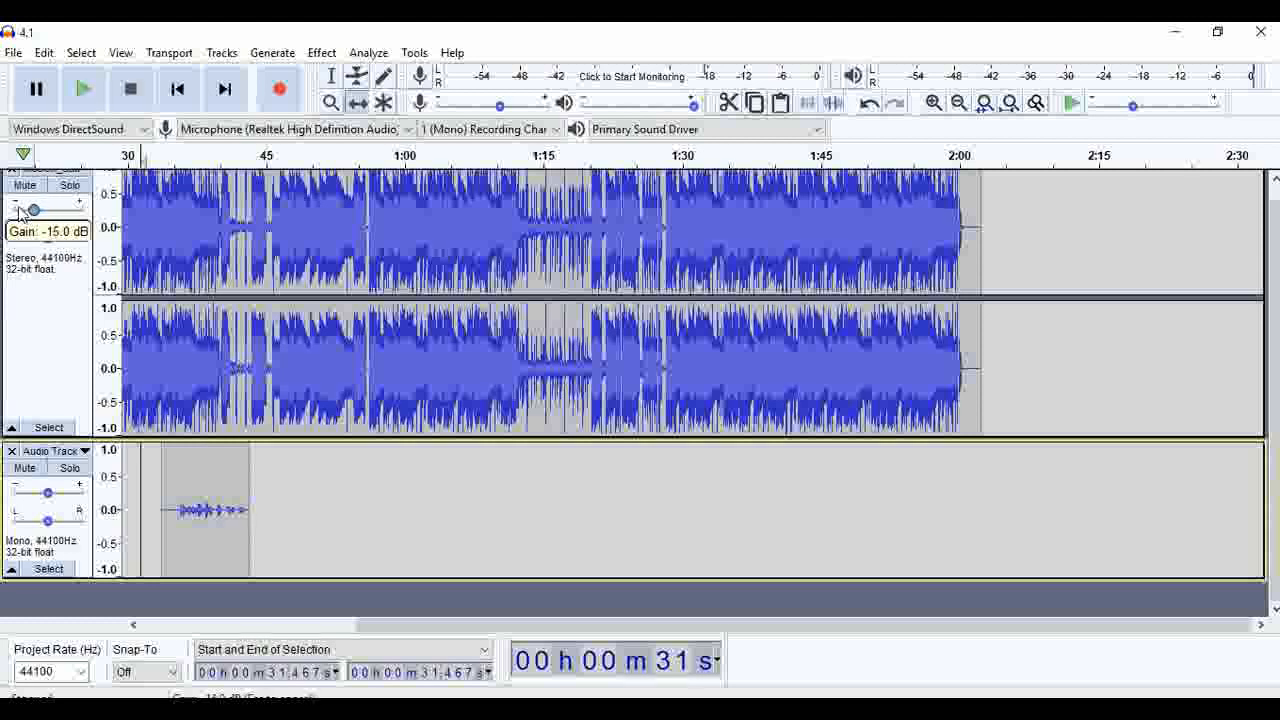
pyautogui.scroll(1, 30, 240)
pyautogui.moveTo(41, 258); pyautogui.dragTo(38, 256)
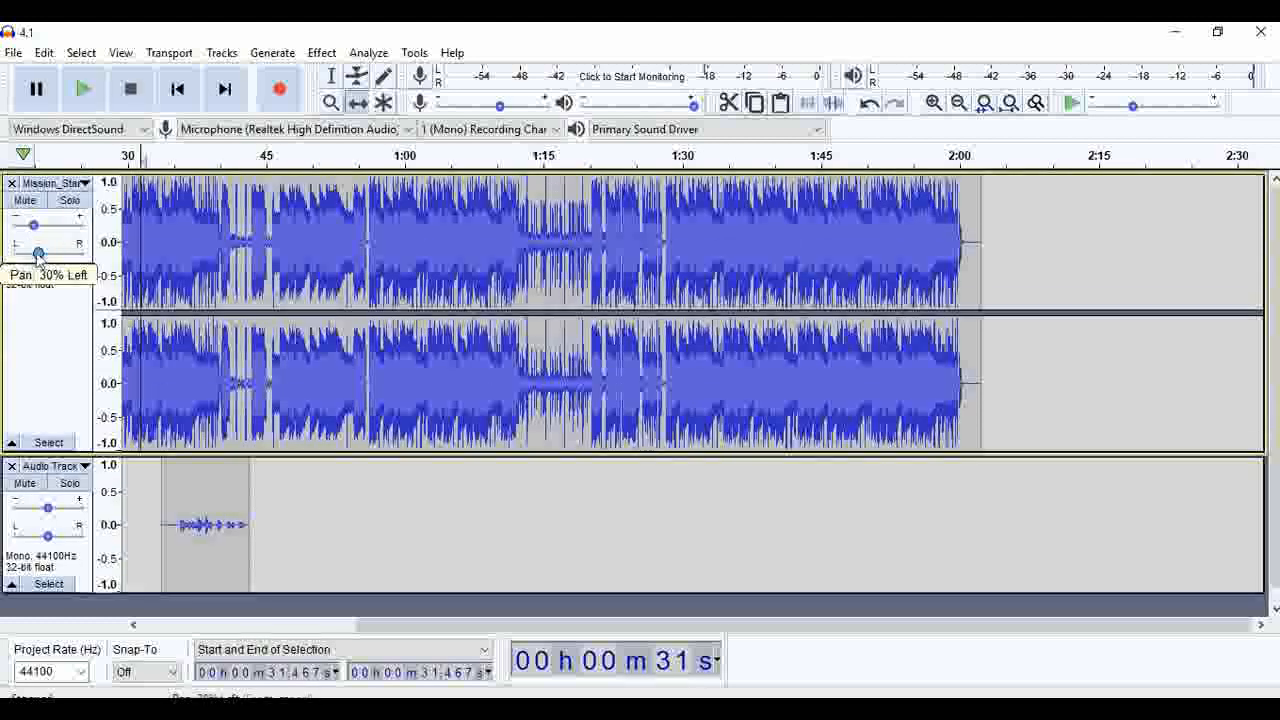
pyautogui.moveTo(40, 257)
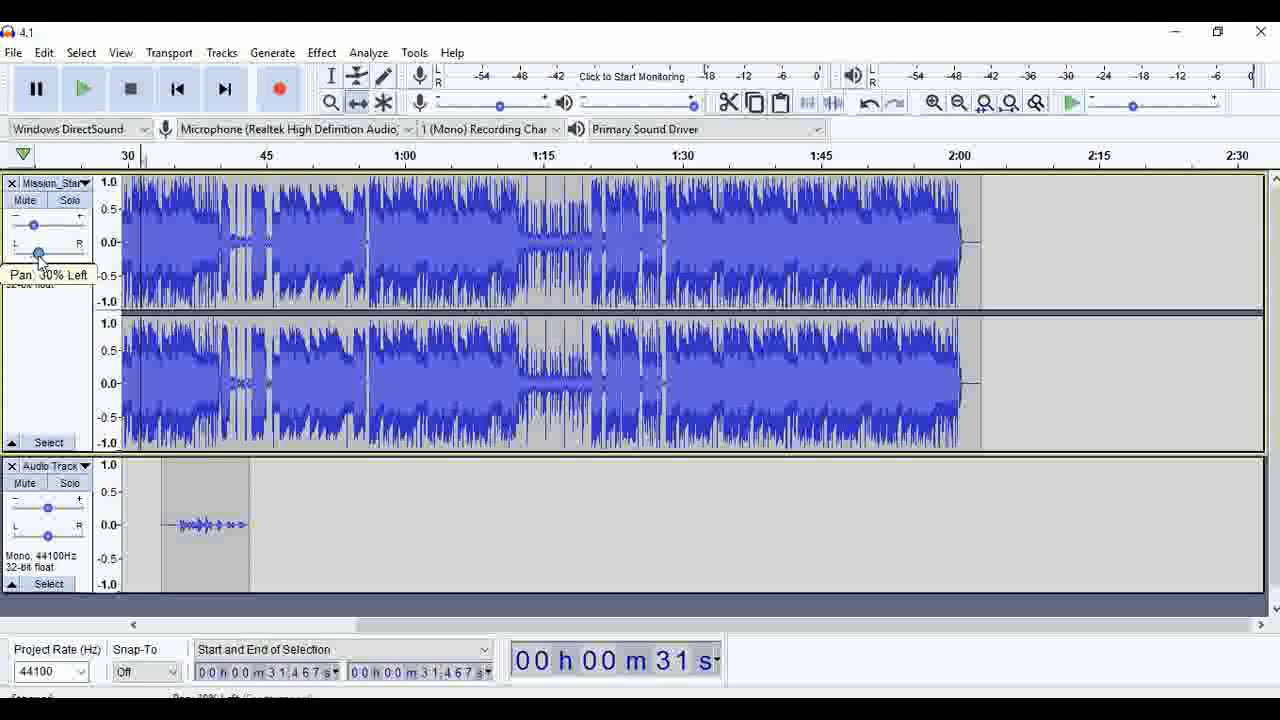
pyautogui.moveTo(31, 232)
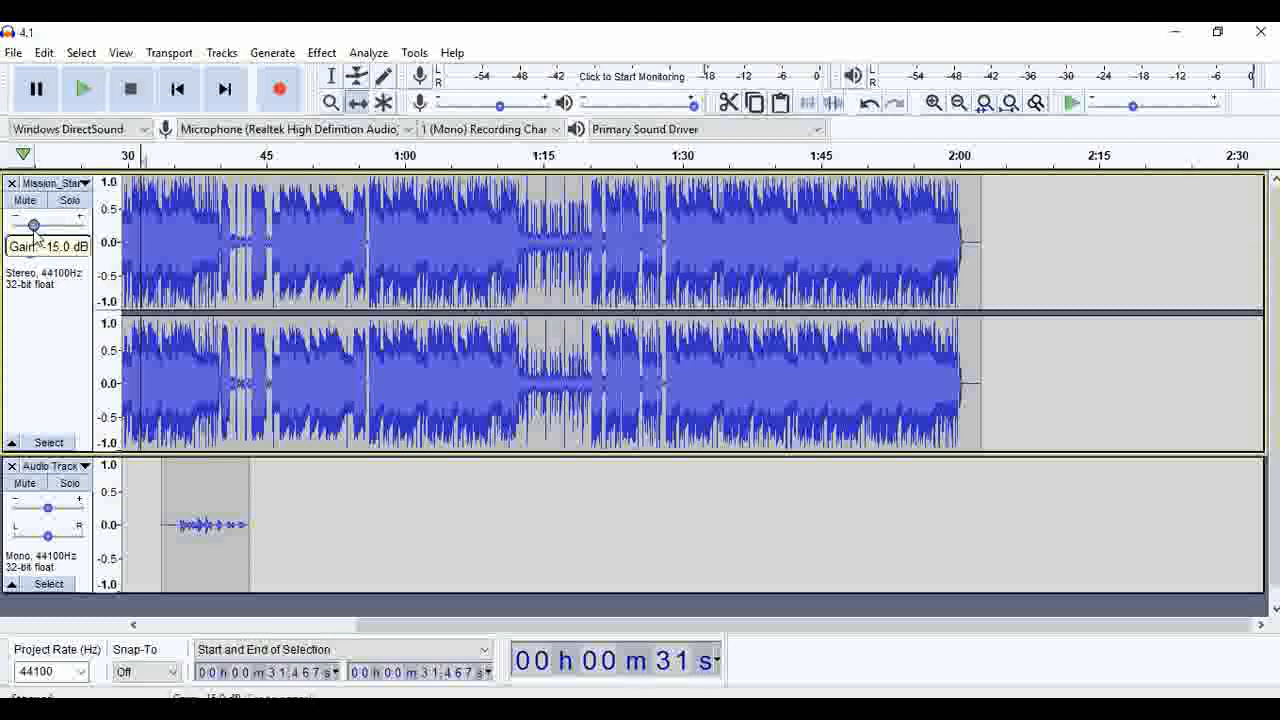
pyautogui.moveTo(29, 228); pyautogui.dragTo(26, 226)
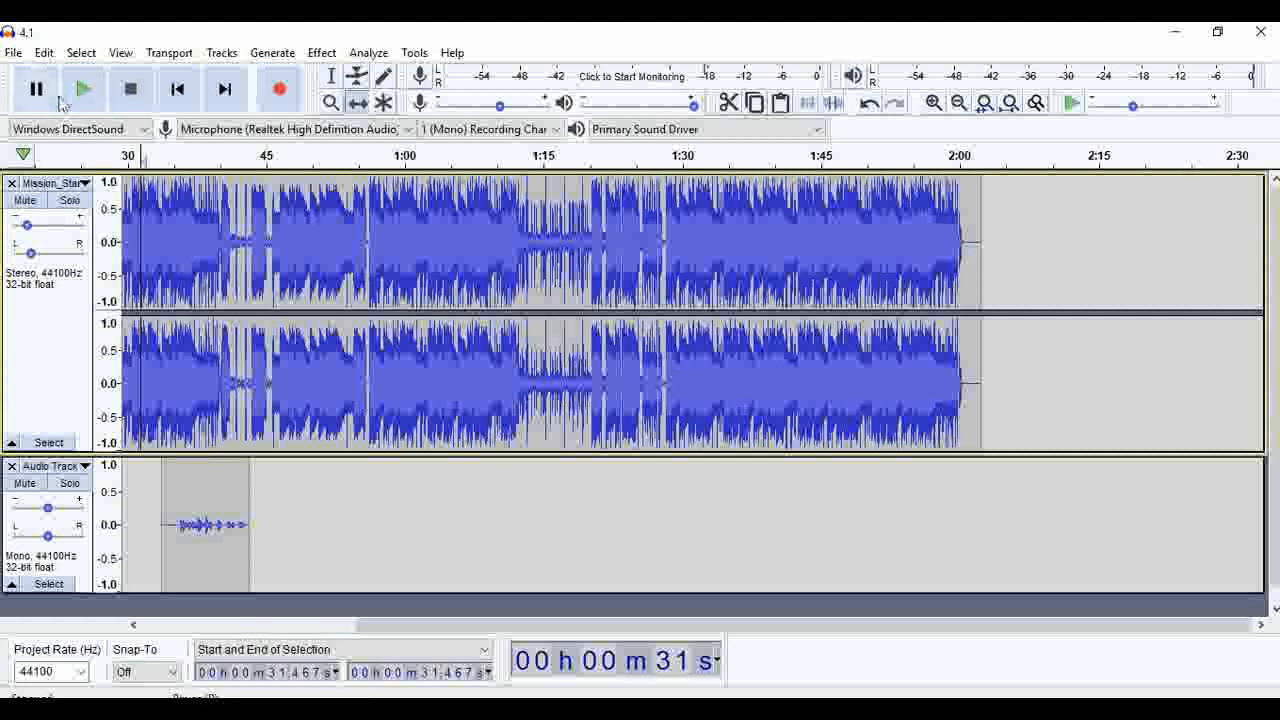
pyautogui.click(82, 97)
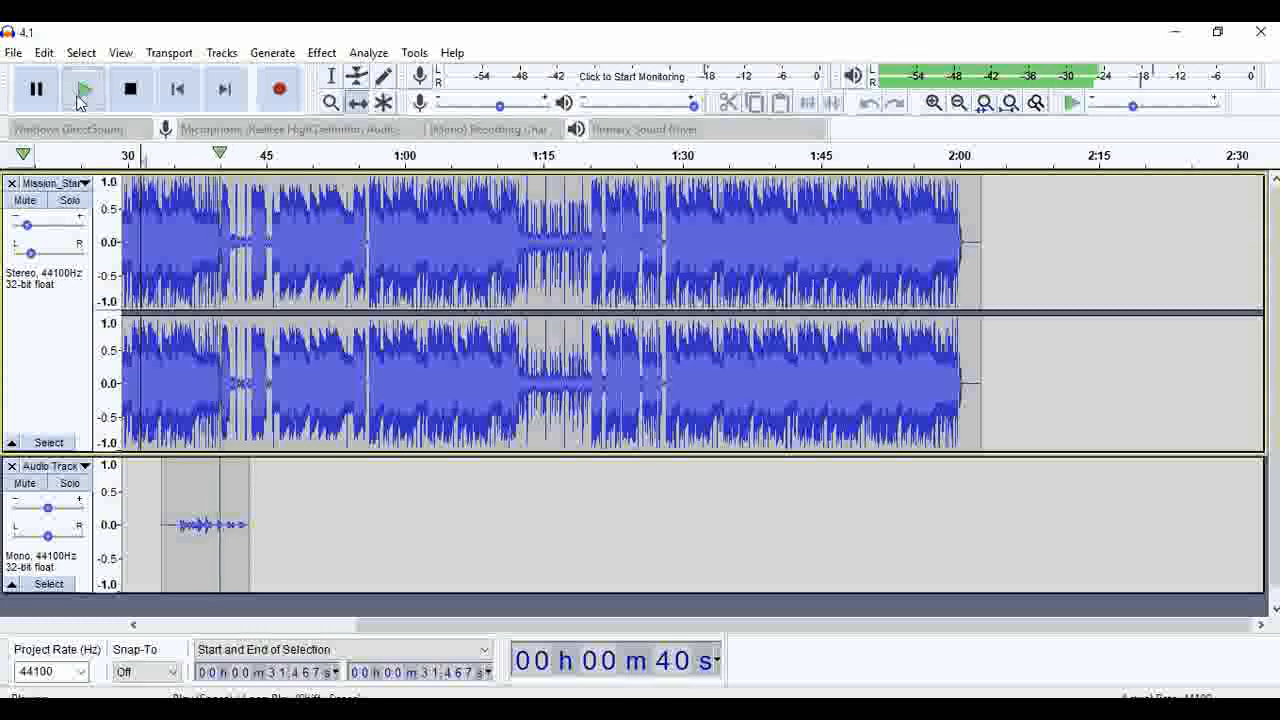
pyautogui.click(130, 93)
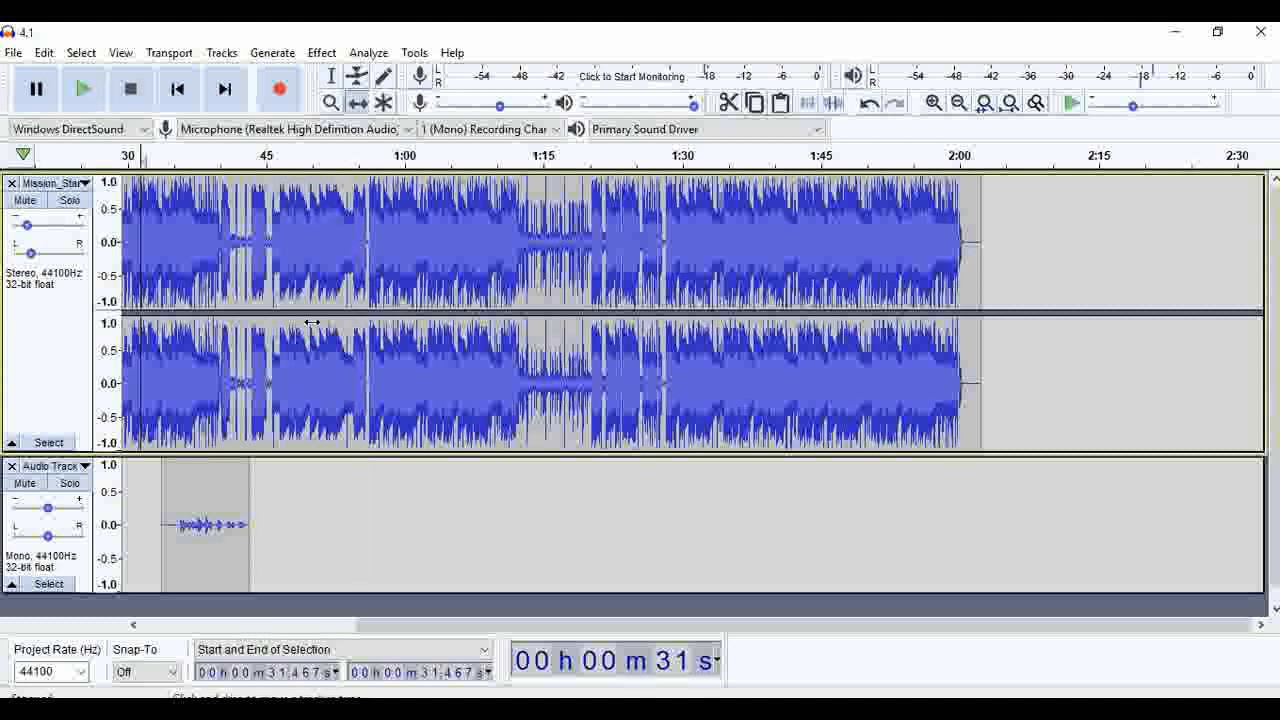
# Shift the voice clip to the very start of the timeline.
pyautogui.moveTo(507, 648); pyautogui.dragTo(473, 631)
pyautogui.moveTo(465, 580); pyautogui.dragTo(248, 584)
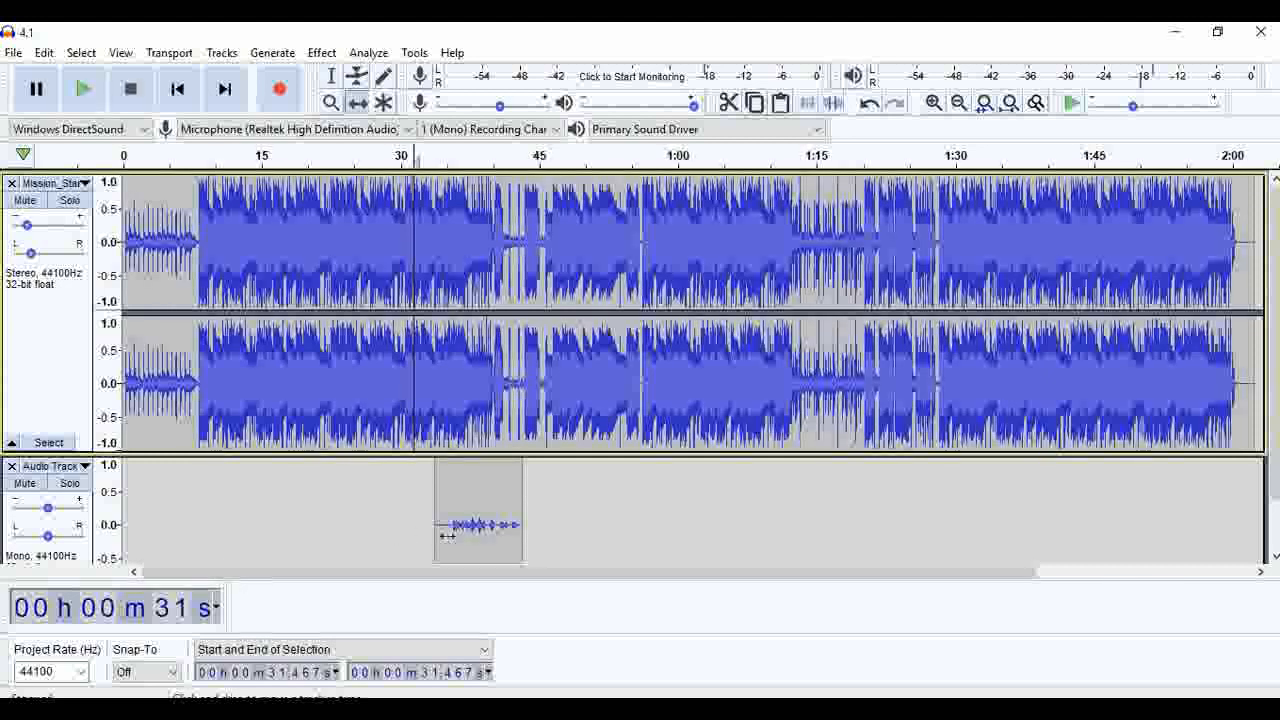
pyautogui.moveTo(467, 493); pyautogui.dragTo(150, 492)
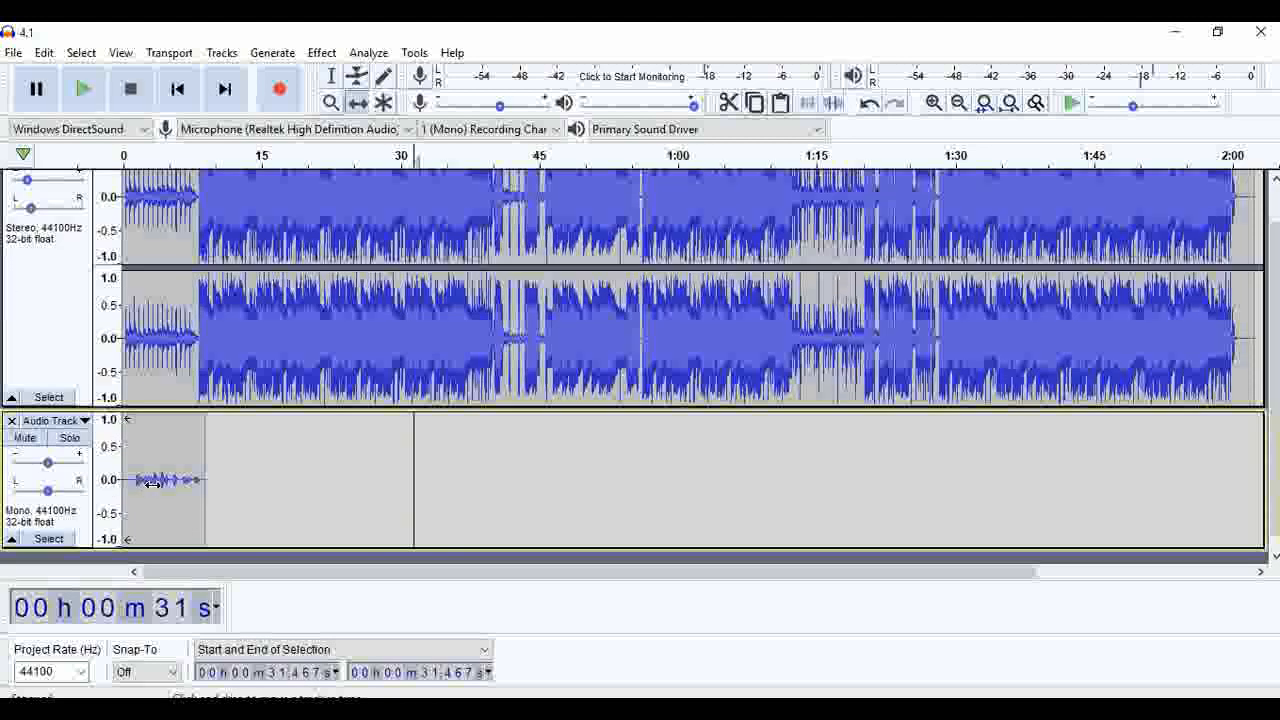
# Move the voice track up above the music track.
pyautogui.click(84, 425)
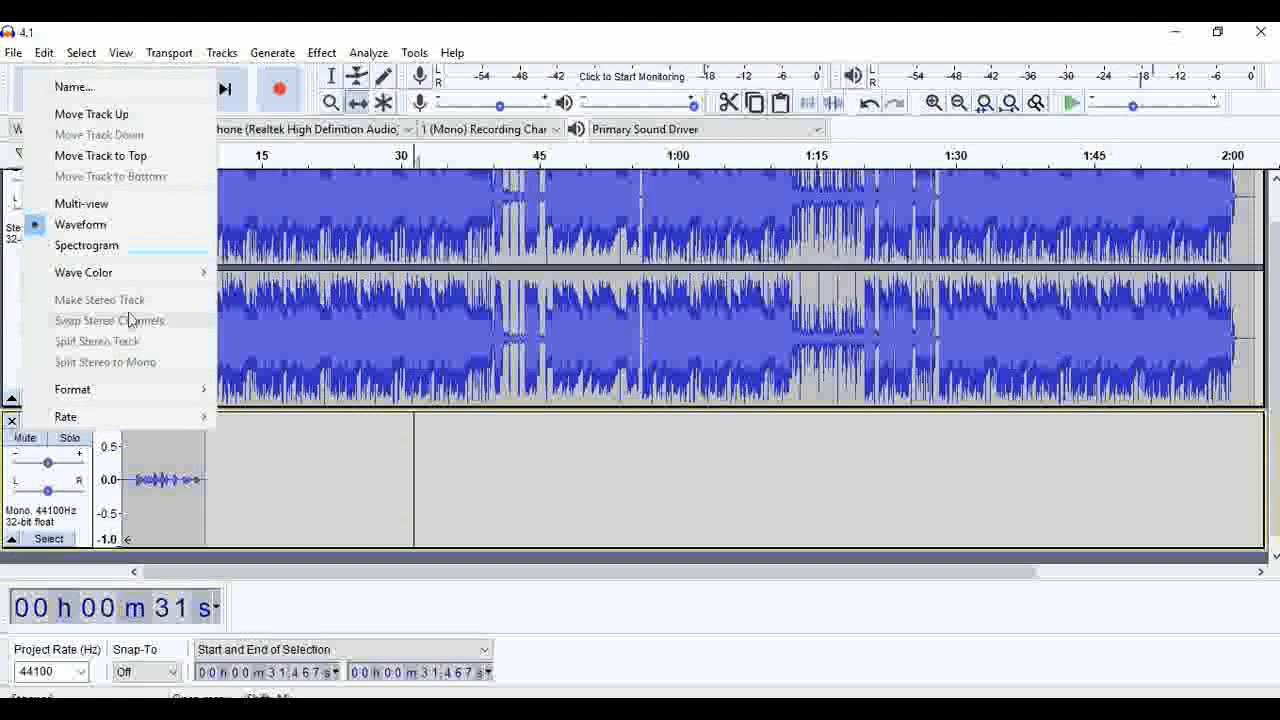
pyautogui.click(131, 120)
pyautogui.scroll(1, 327, 412)
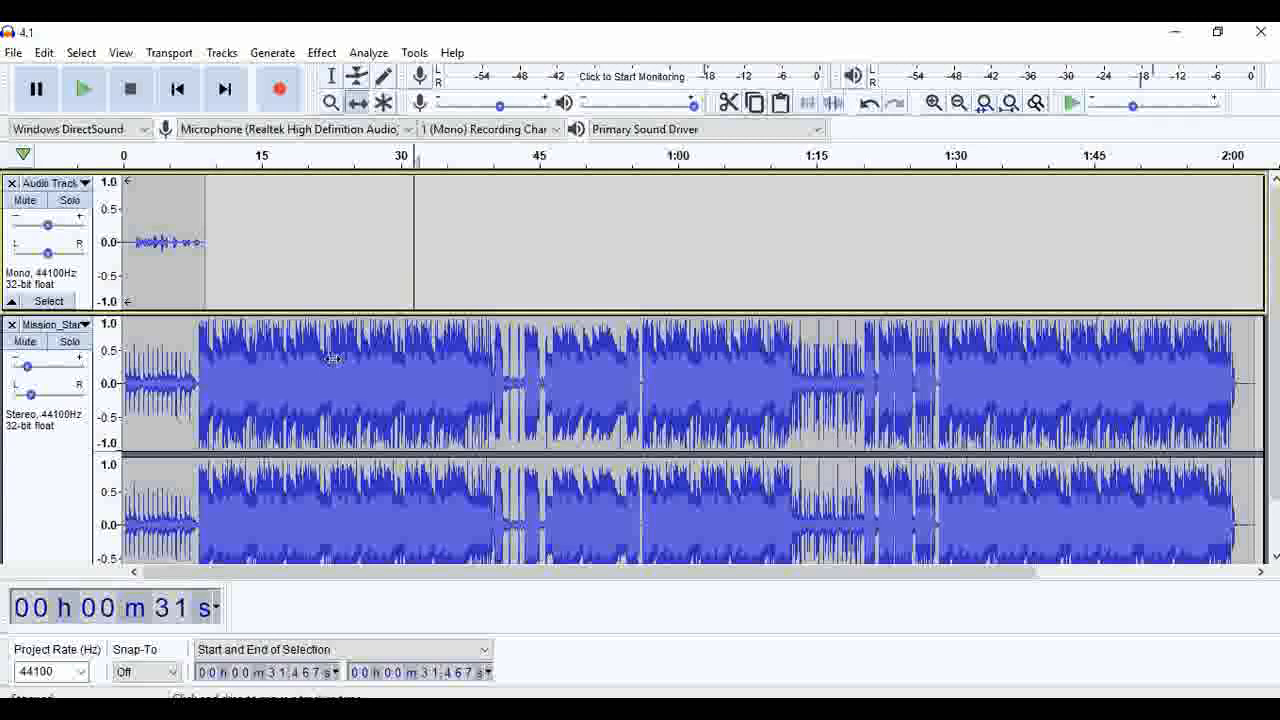
# Shape the music track's volume envelope at about 0.5, dipping to about 0.2 between 9 and 19 s, and back to 0.5 by 22 s.
pyautogui.click(356, 79)
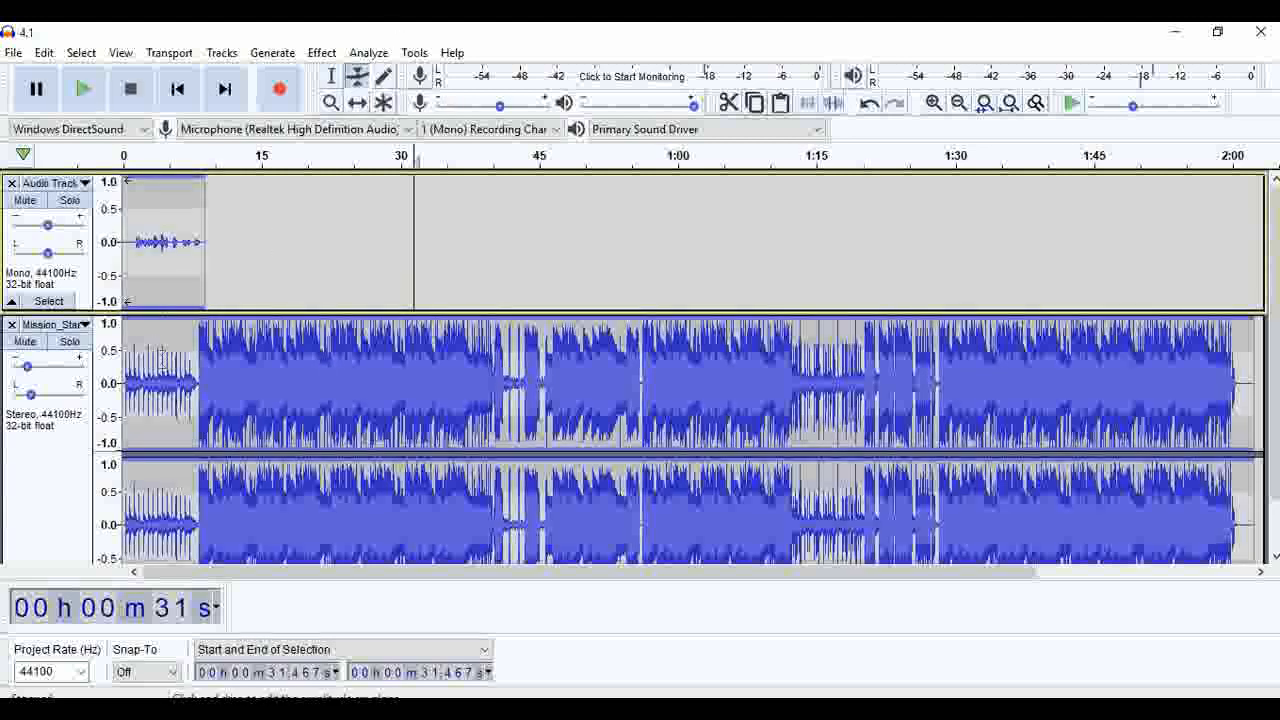
pyautogui.moveTo(182, 348)
pyautogui.mouseDown()
pyautogui.moveTo(181, 385)
pyautogui.moveTo(179, 350)
pyautogui.mouseUp()
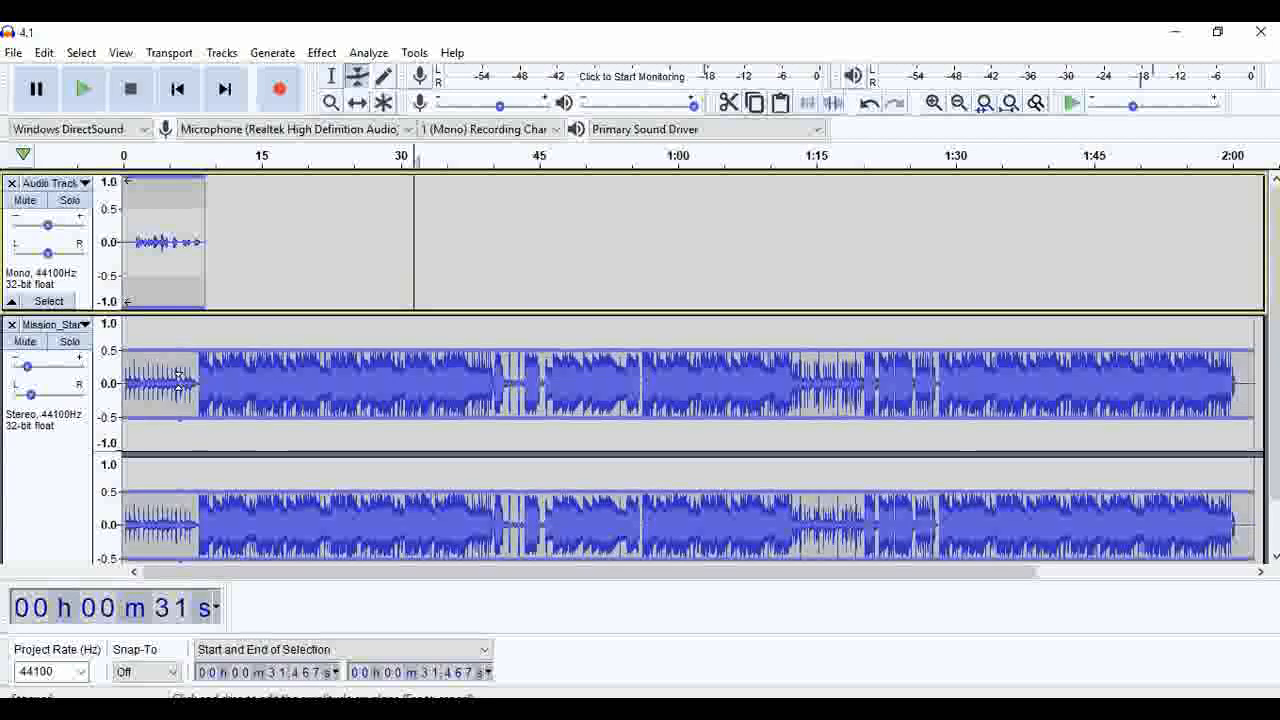
pyautogui.scroll(-1, 178, 387)
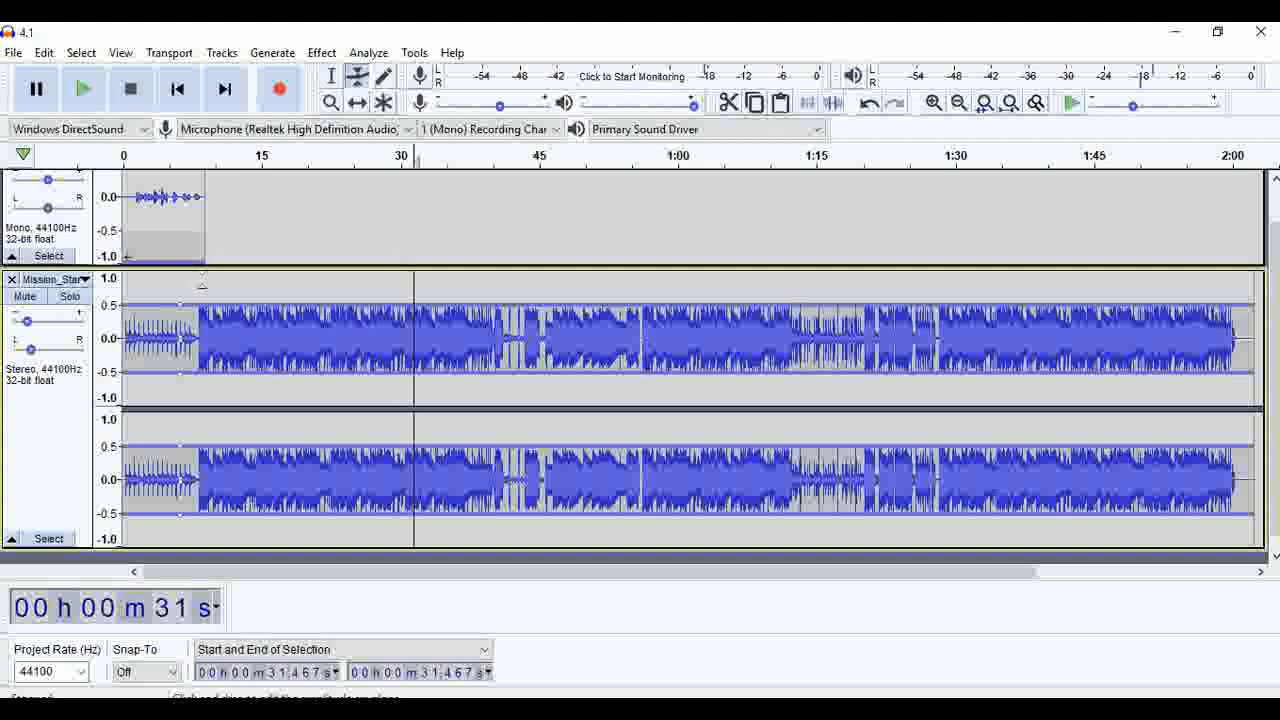
pyautogui.moveTo(208, 296)
pyautogui.mouseDown()
pyautogui.moveTo(206, 276)
pyautogui.moveTo(206, 311)
pyautogui.mouseUp()
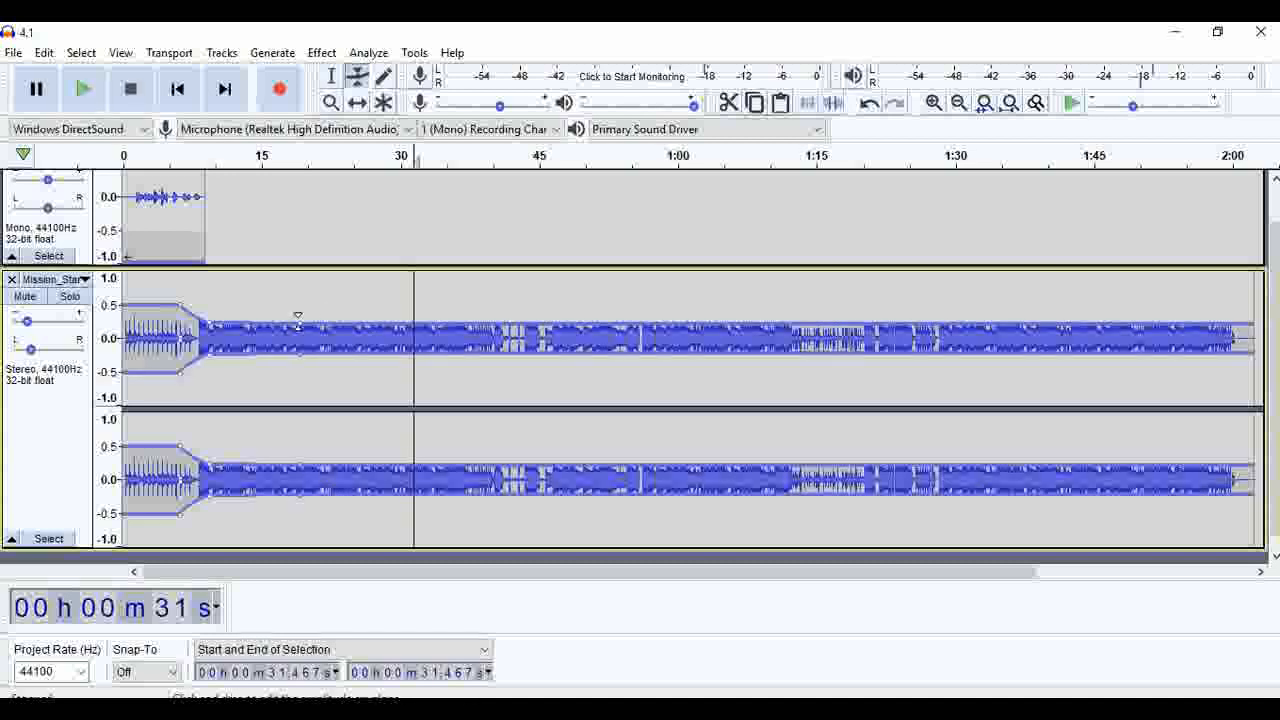
pyautogui.moveTo(297, 318); pyautogui.dragTo(329, 295)
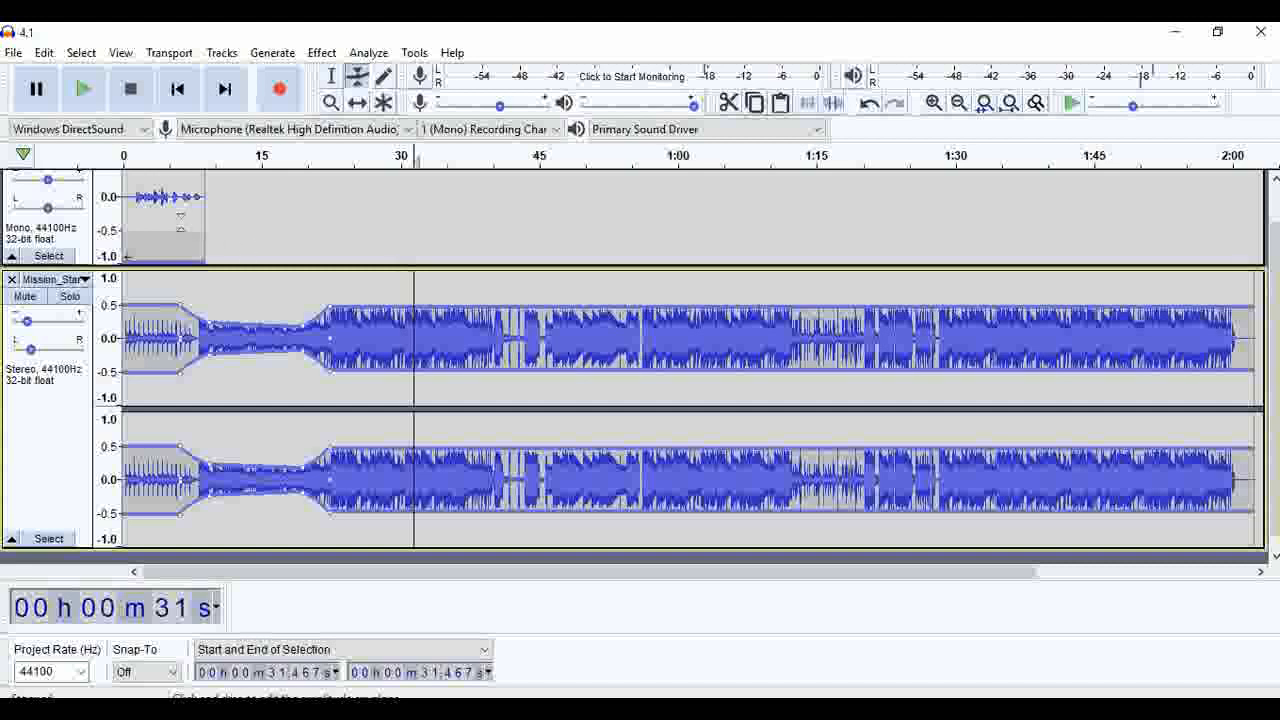
# Shift the voice clip to start at about 9 s, over the quieter section of the music.
pyautogui.scroll(2, 185, 225)
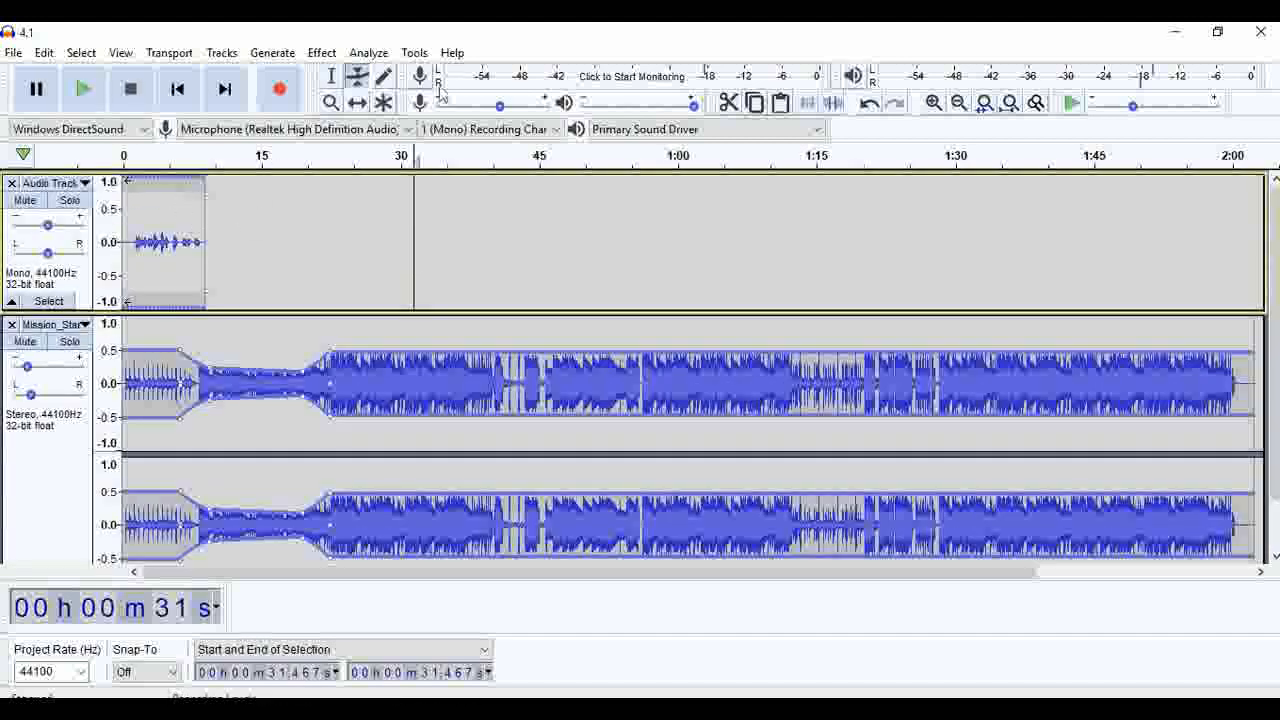
pyautogui.click(358, 103)
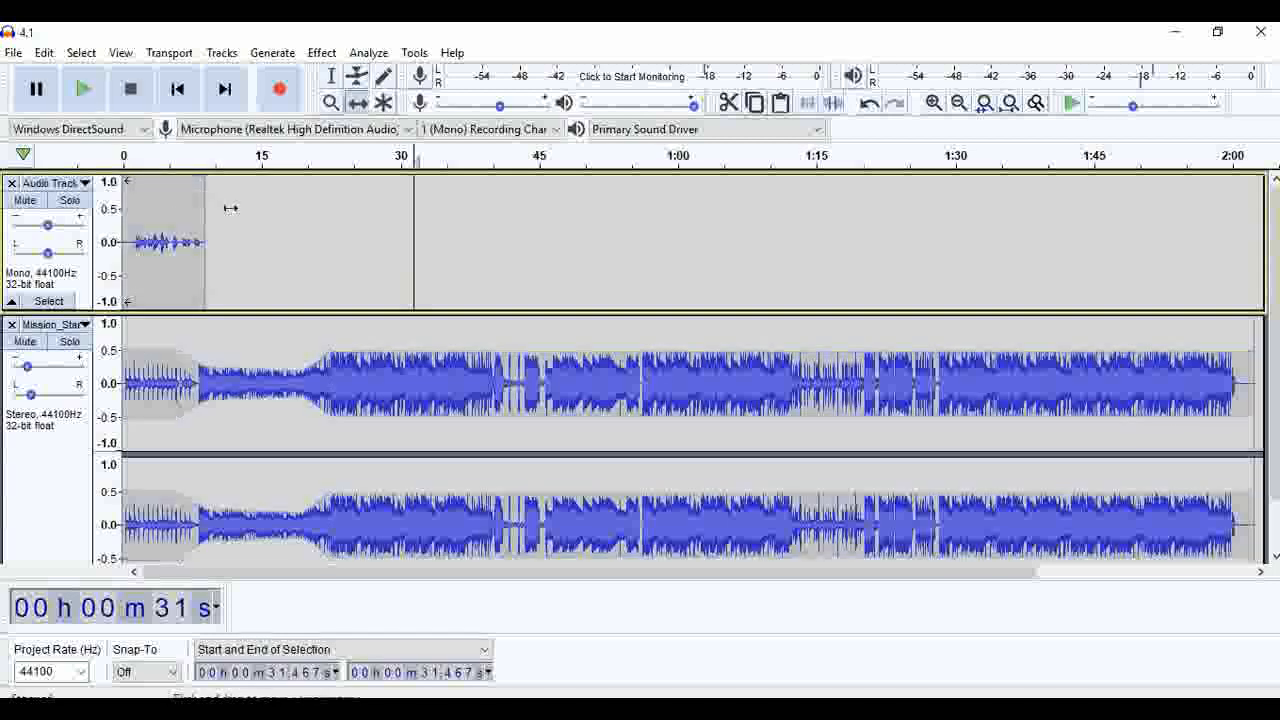
pyautogui.moveTo(155, 248); pyautogui.dragTo(239, 258)
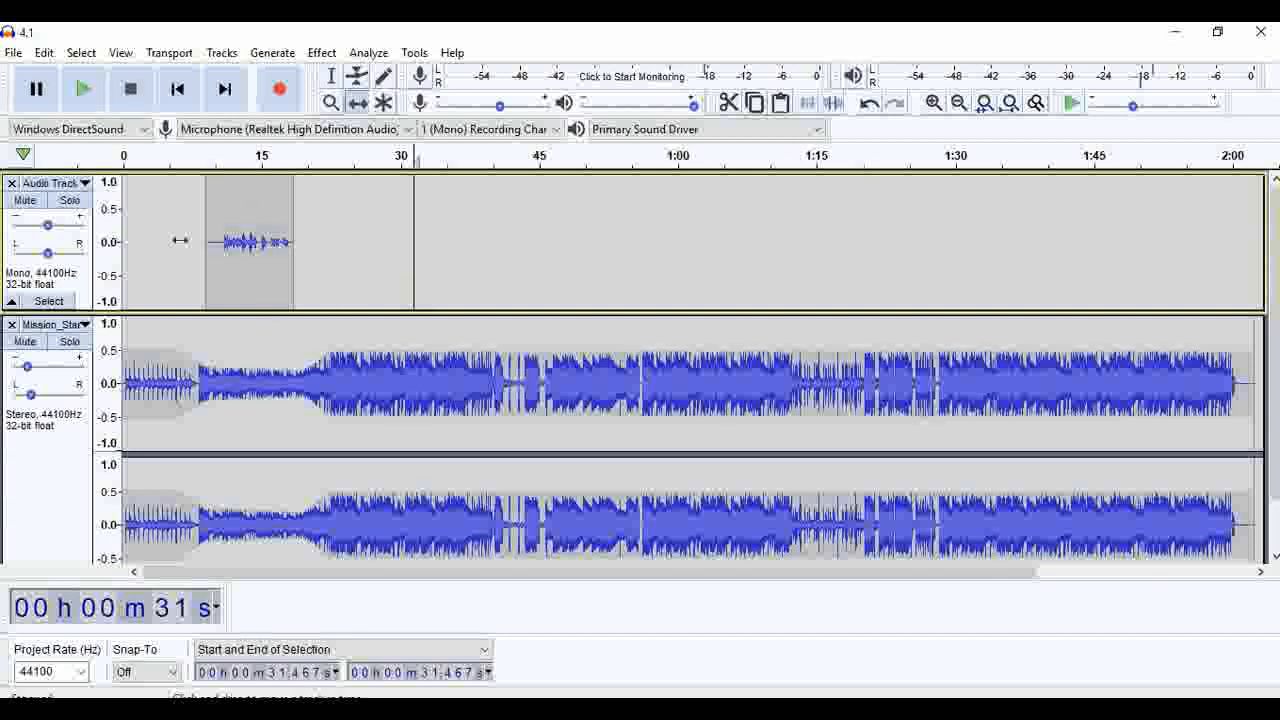
# Place the cursor at about 16.4 s in the voice clip and adjust its volume envelope upward near 12 s.
pyautogui.click(334, 78)
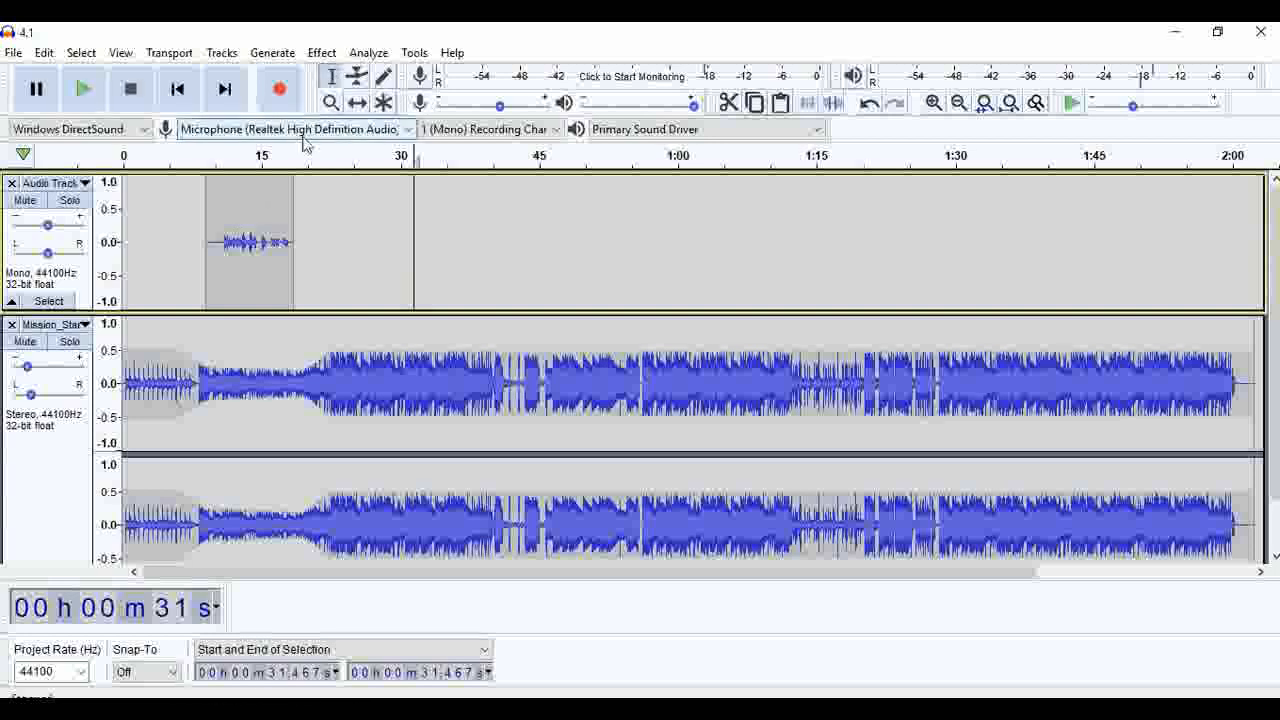
pyautogui.click(275, 210)
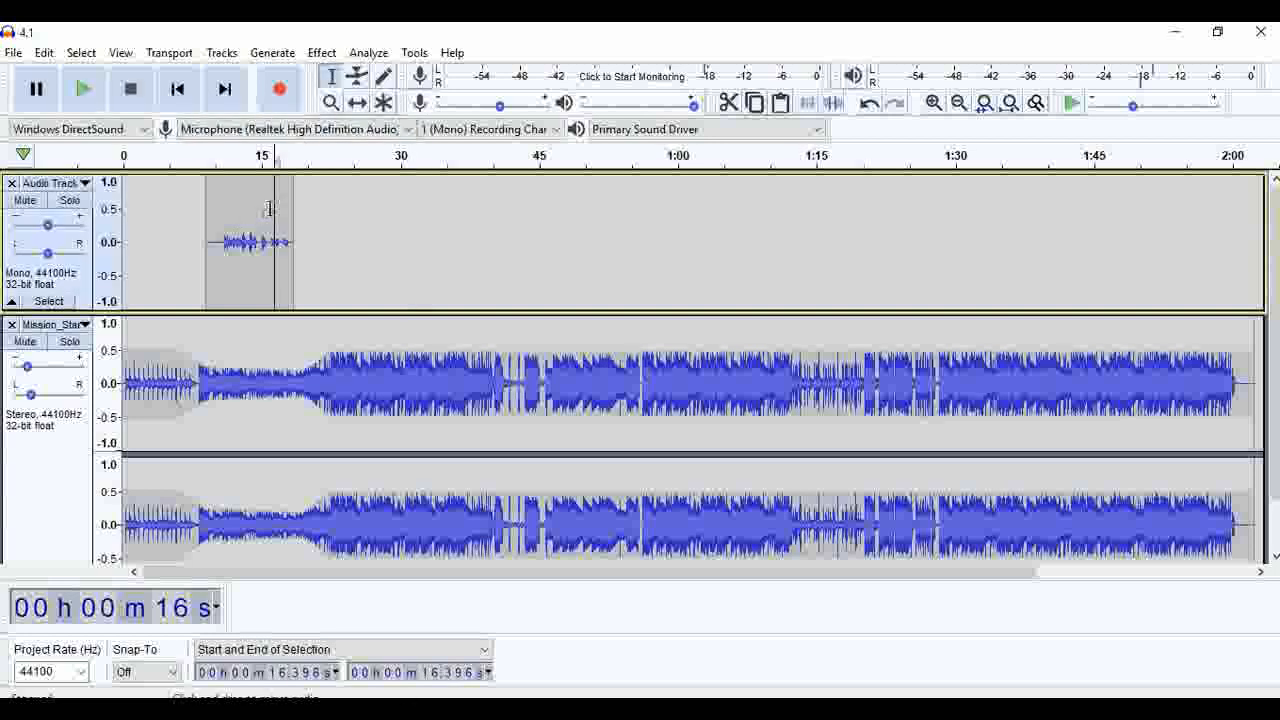
pyautogui.click(357, 76)
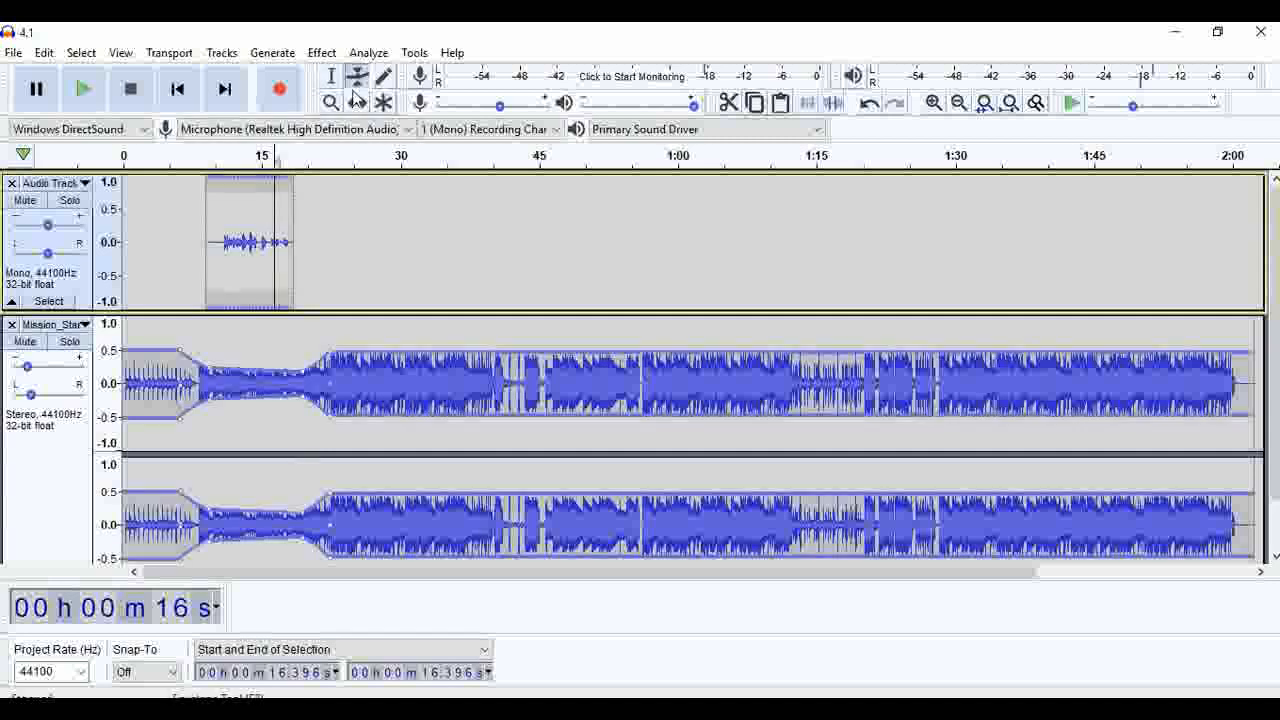
pyautogui.click(239, 200)
pyautogui.moveTo(238, 197); pyautogui.dragTo(238, 188)
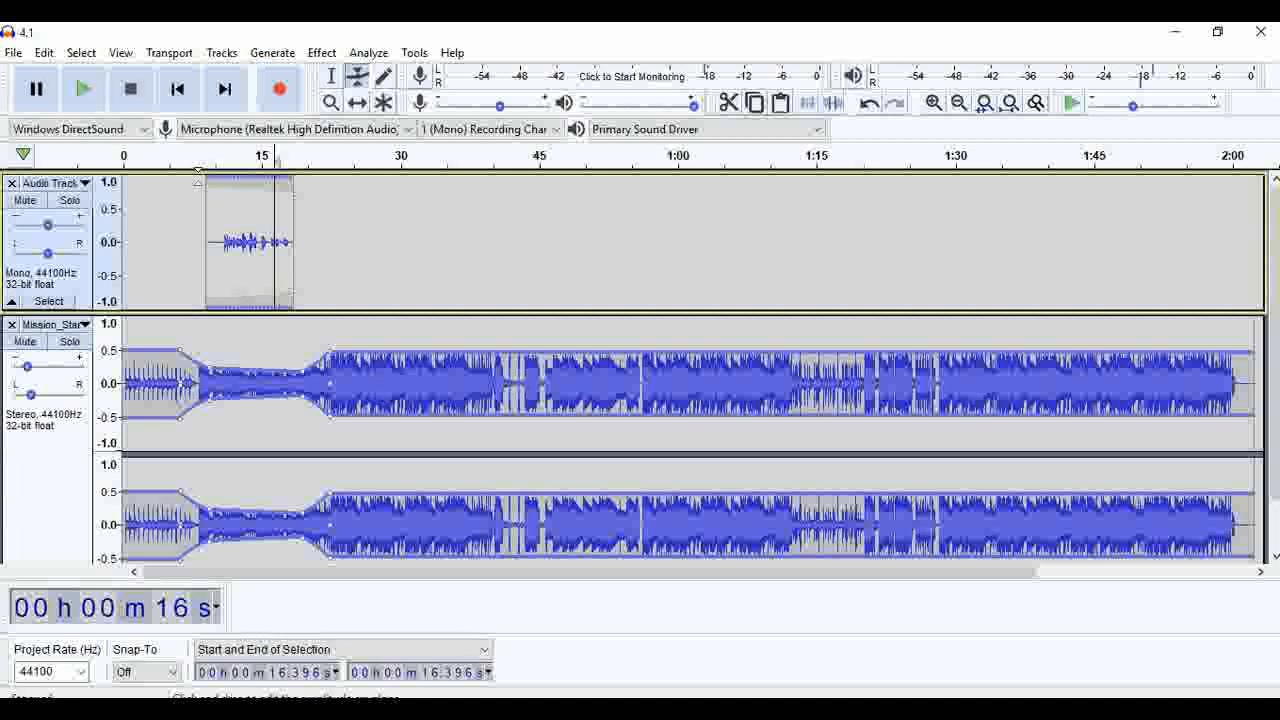
# Play back the mix from the start of the timeline through the voice section and stop it.
pyautogui.click(127, 156)
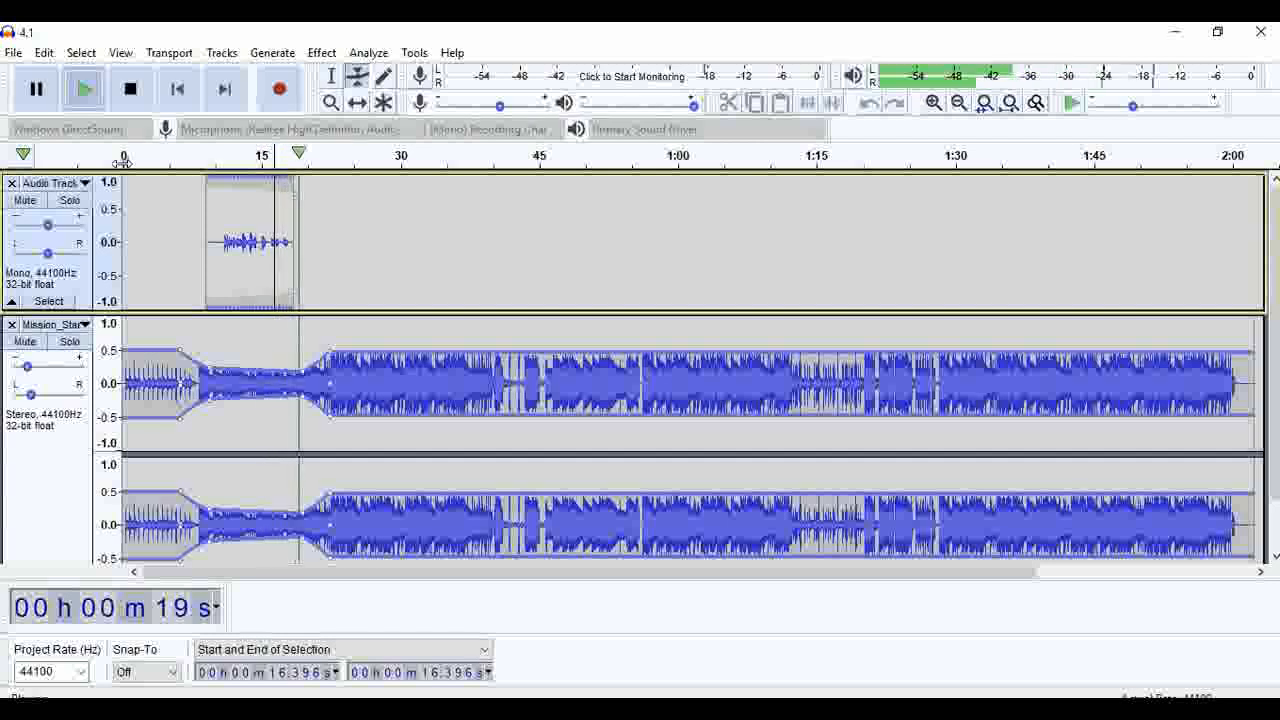
pyautogui.click(133, 92)
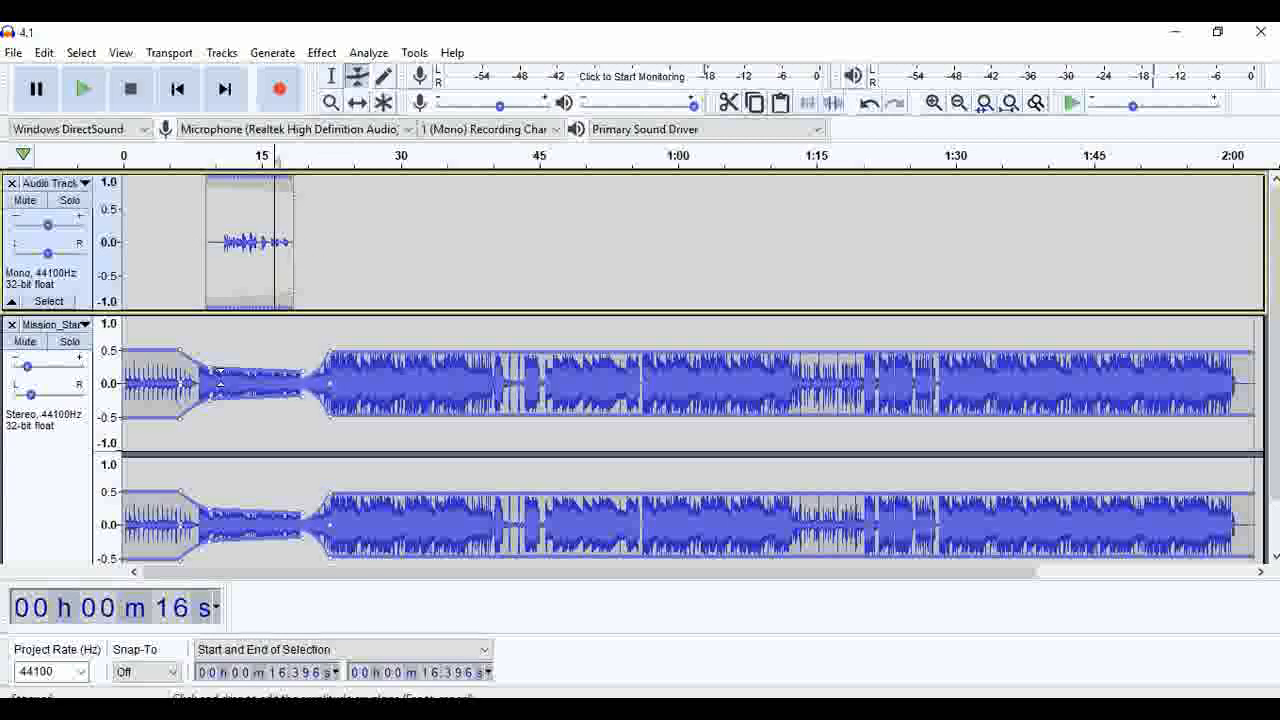
pyautogui.scroll(-1, 408, 194)
pyautogui.click(322, 53)
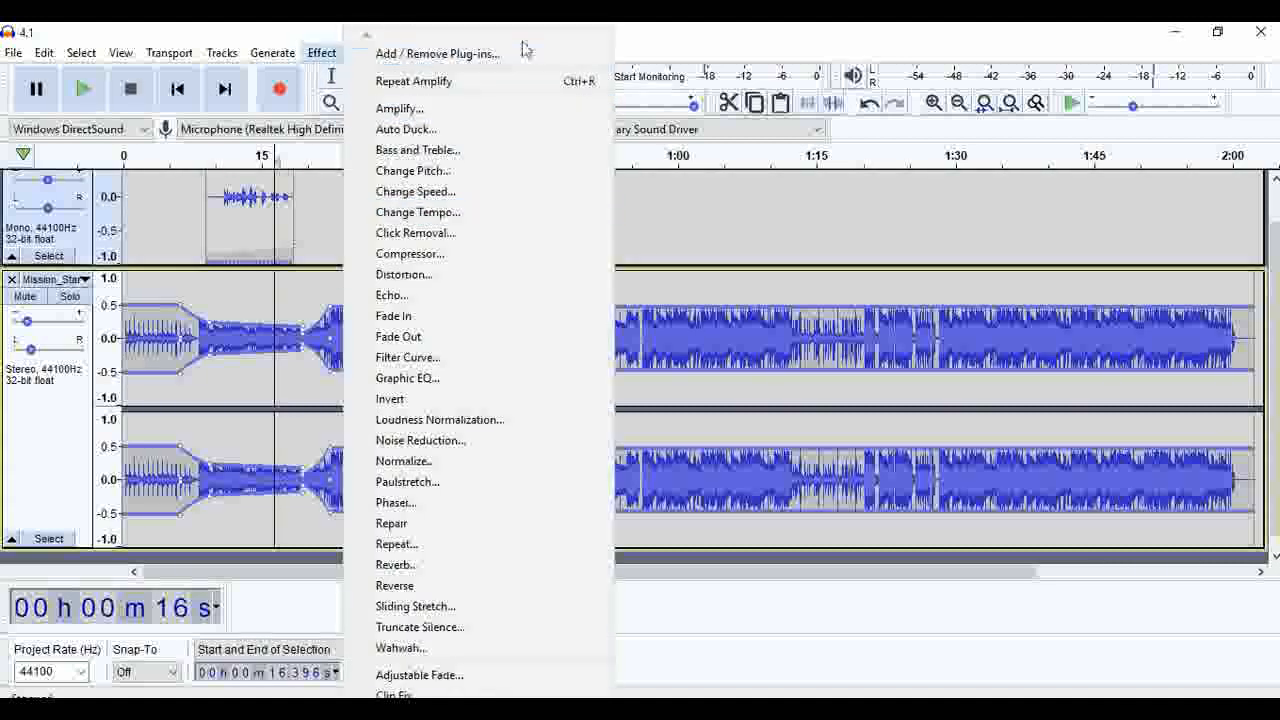
pyautogui.click(709, 51)
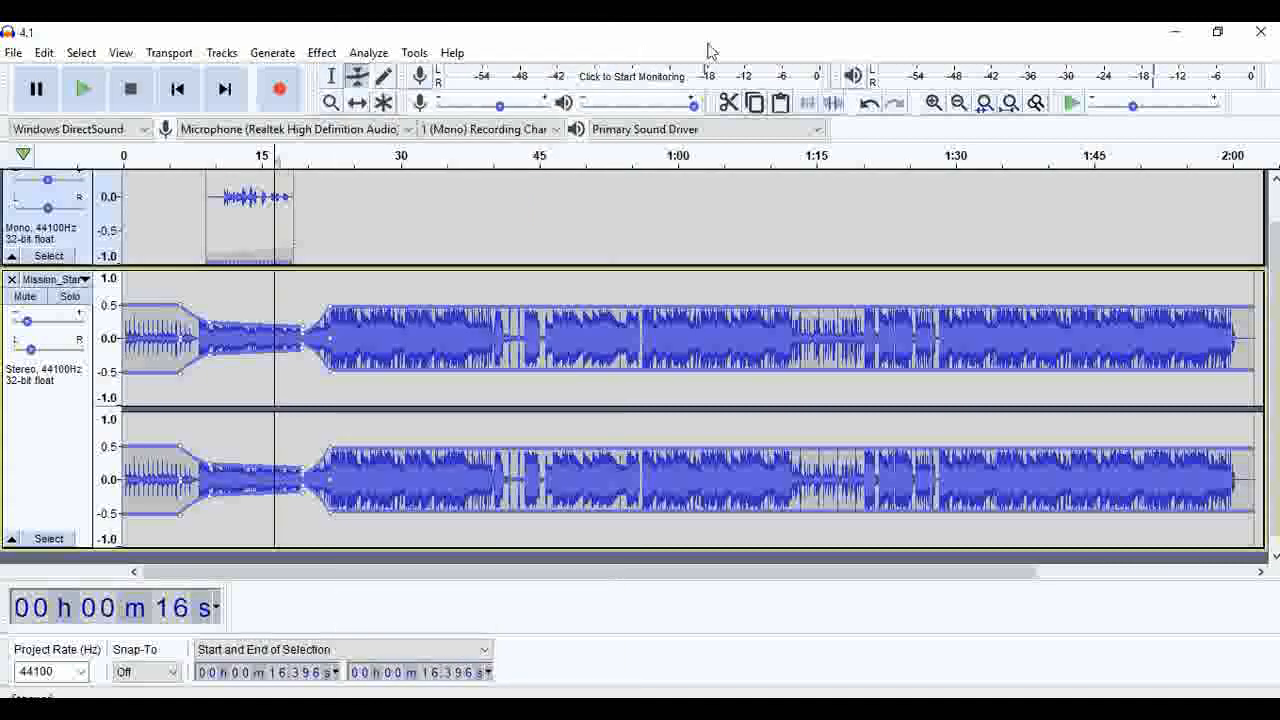